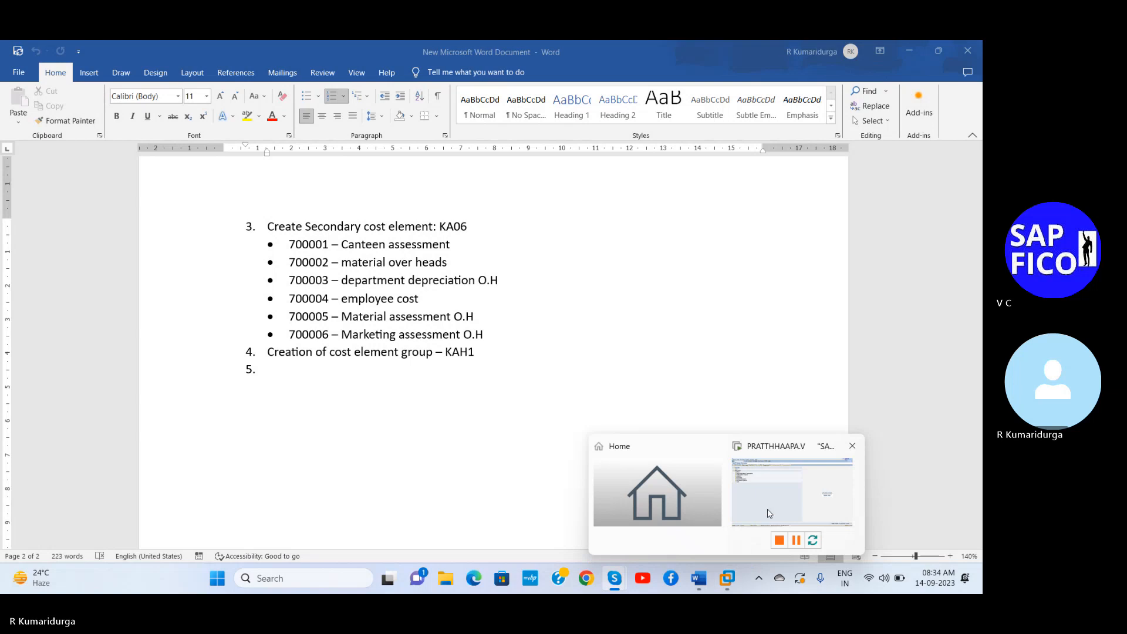
# Step: Switch to SAP, open transaction KAH1 for cost element group DUR1, decline changing it and return to the initial menu
pyautogui.click(769, 511)
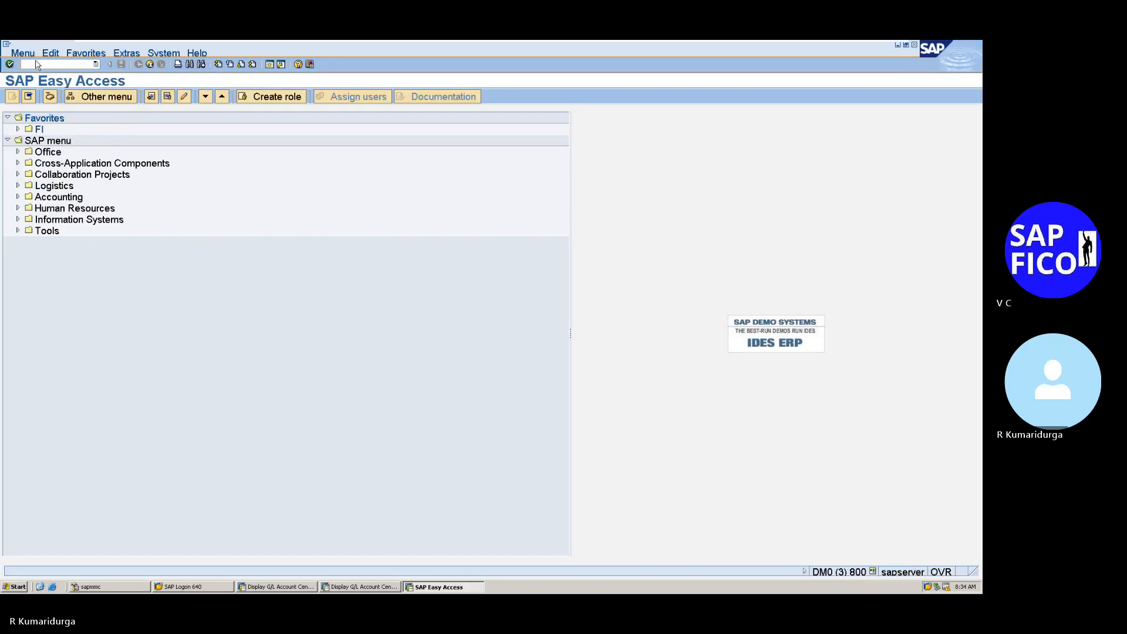
pyautogui.write('/NKAH1')
pyautogui.press('Return')
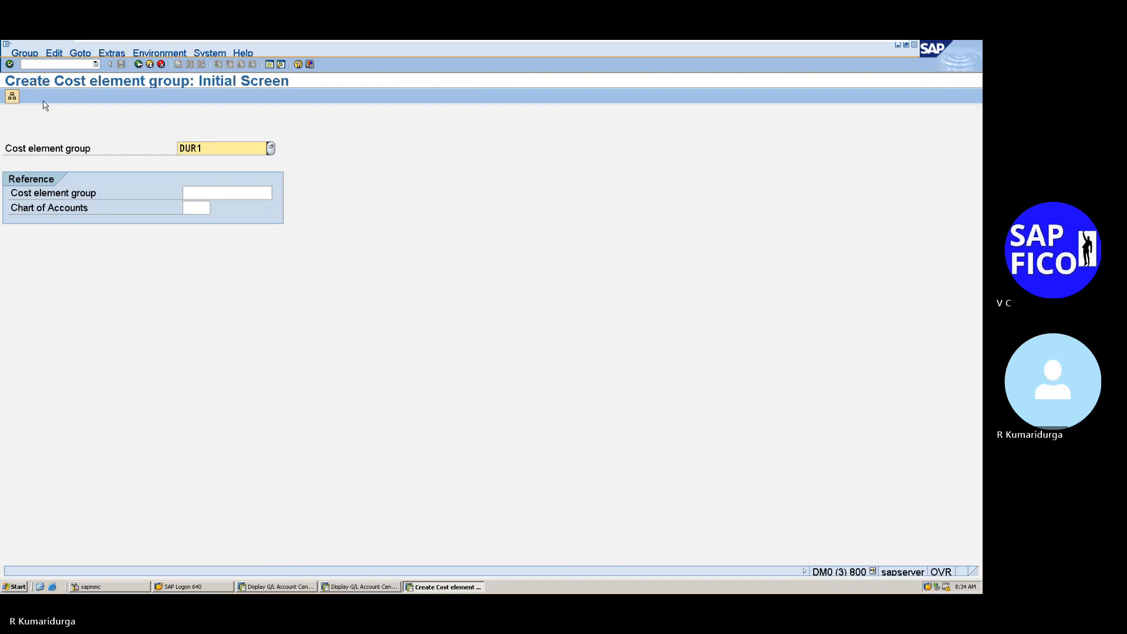
pyautogui.press('Return')
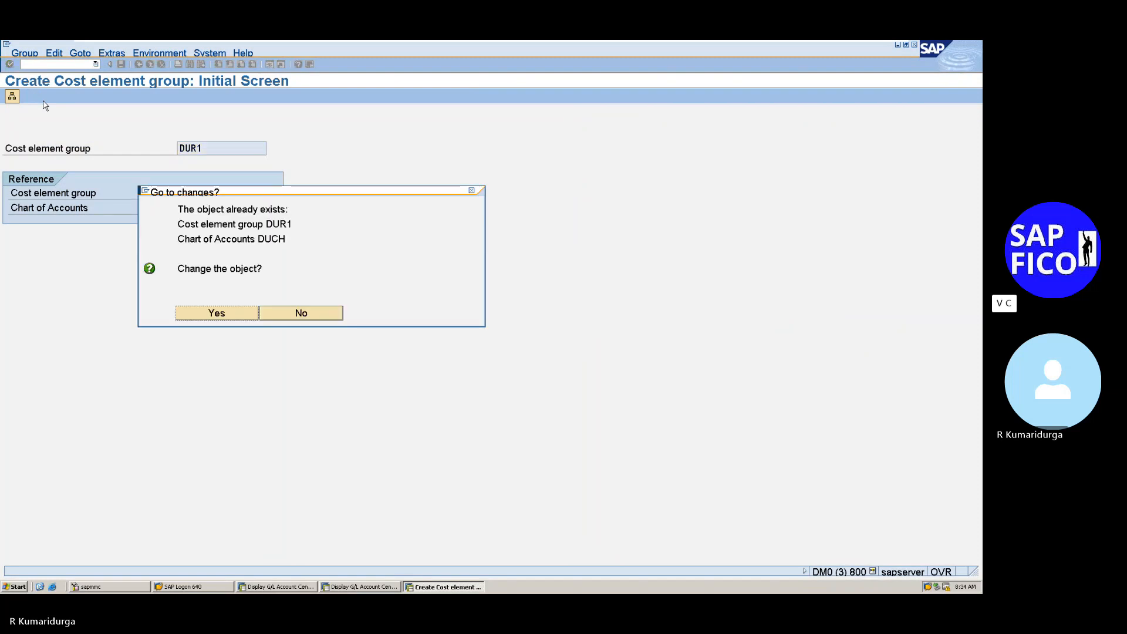
pyautogui.press('F3')
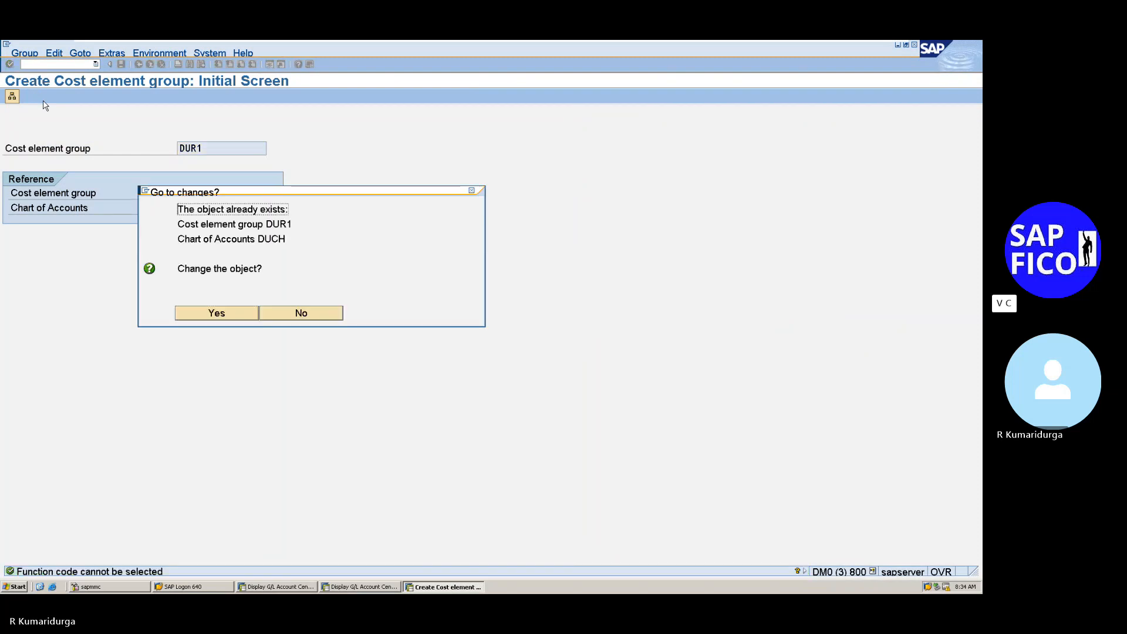
pyautogui.click(314, 317)
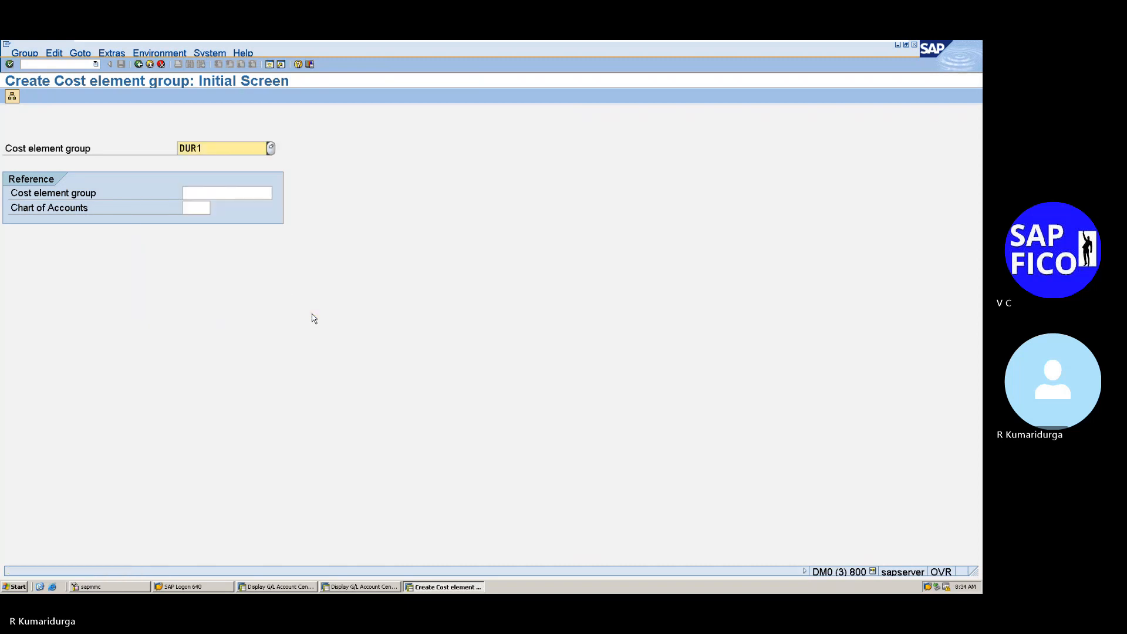
pyautogui.click(139, 65)
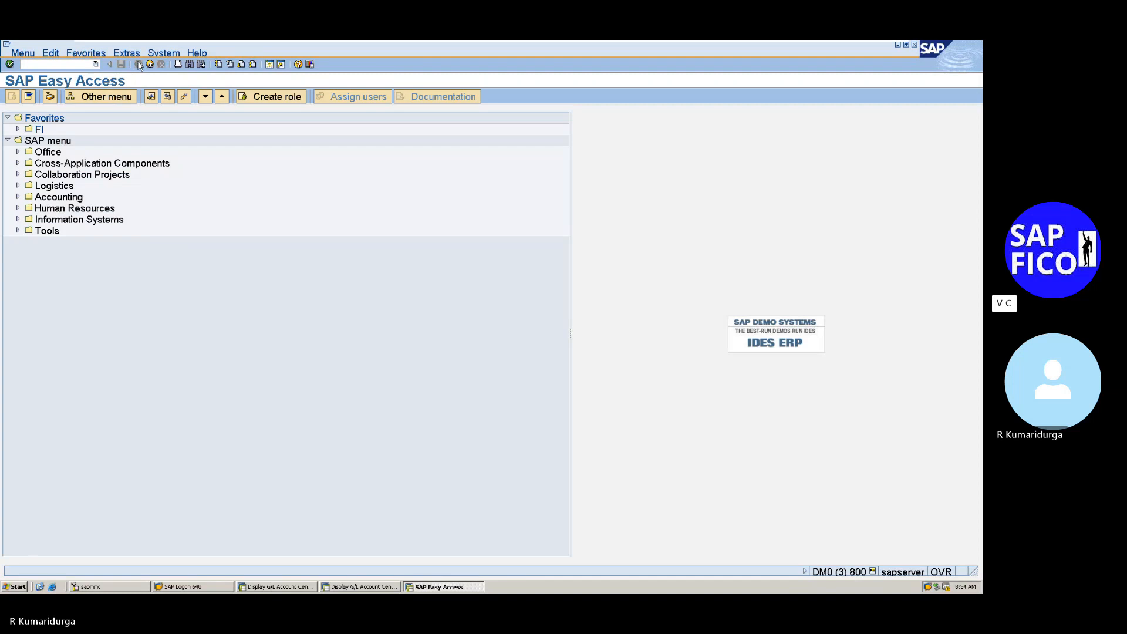
# Step: In the Word notes, remove the empty item 5 and add the bold heading "COST CENTER STANDARD HIRARCHY: OKKP"
pyautogui.moveTo(627, 41)
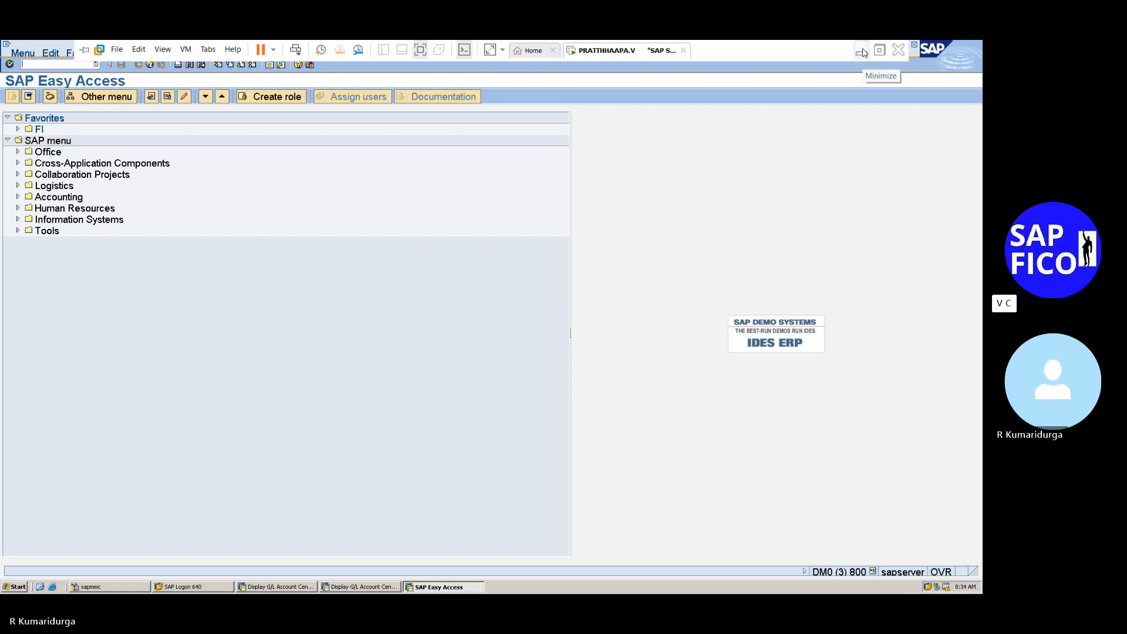
pyautogui.click(863, 53)
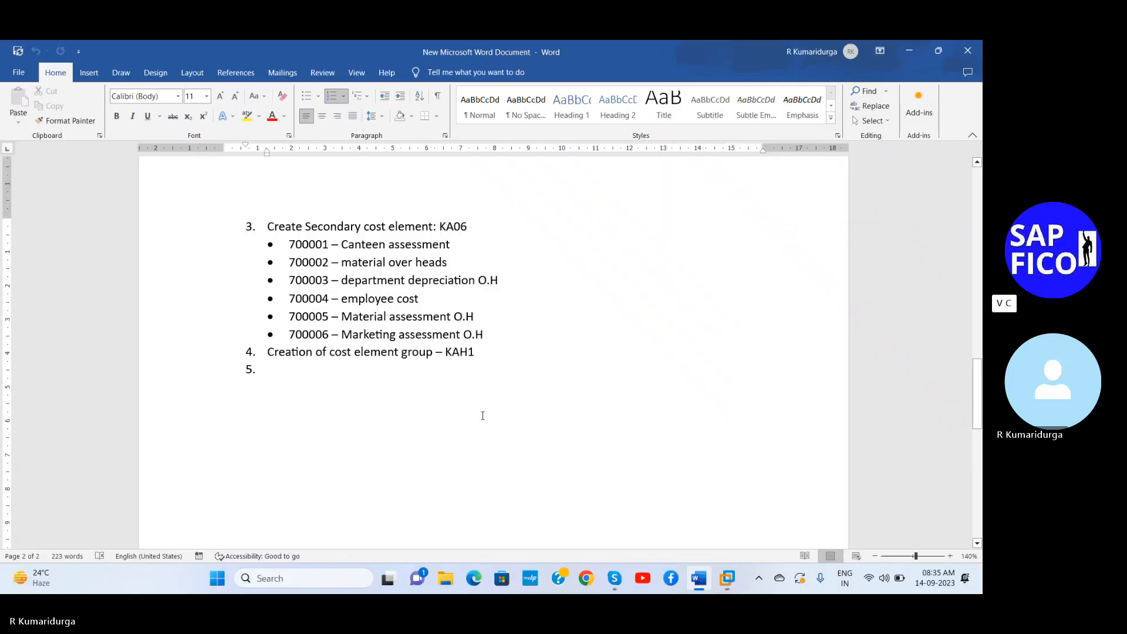
pyautogui.press('BackSpace')
pyautogui.press('BackSpace')
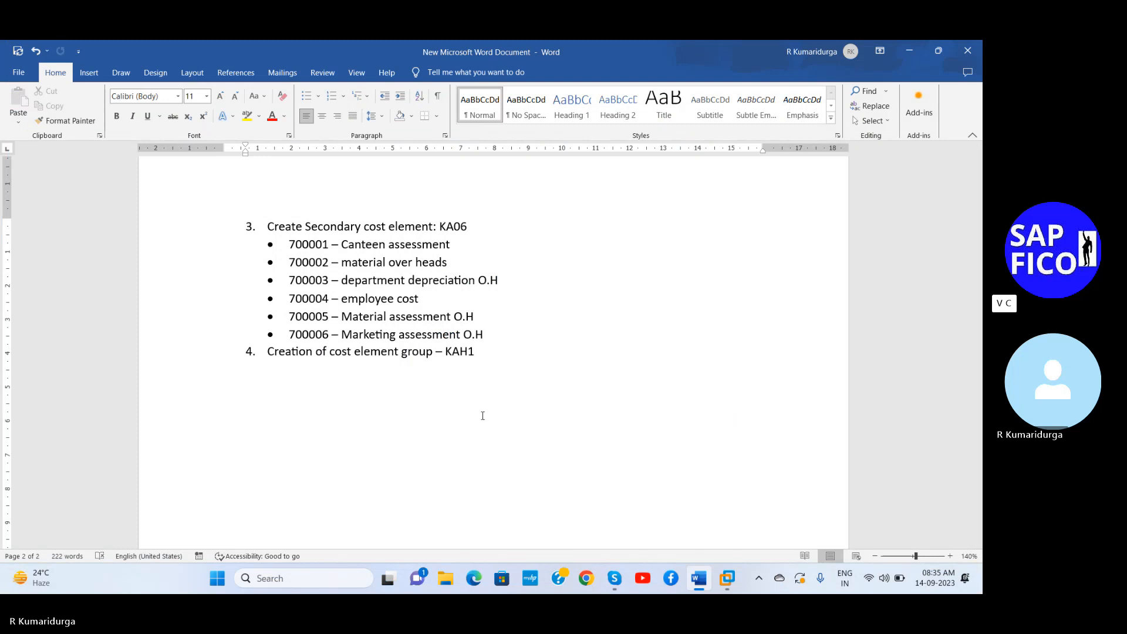
pyautogui.hotkey('ctrl', 'b')
pyautogui.write('COST CEN')
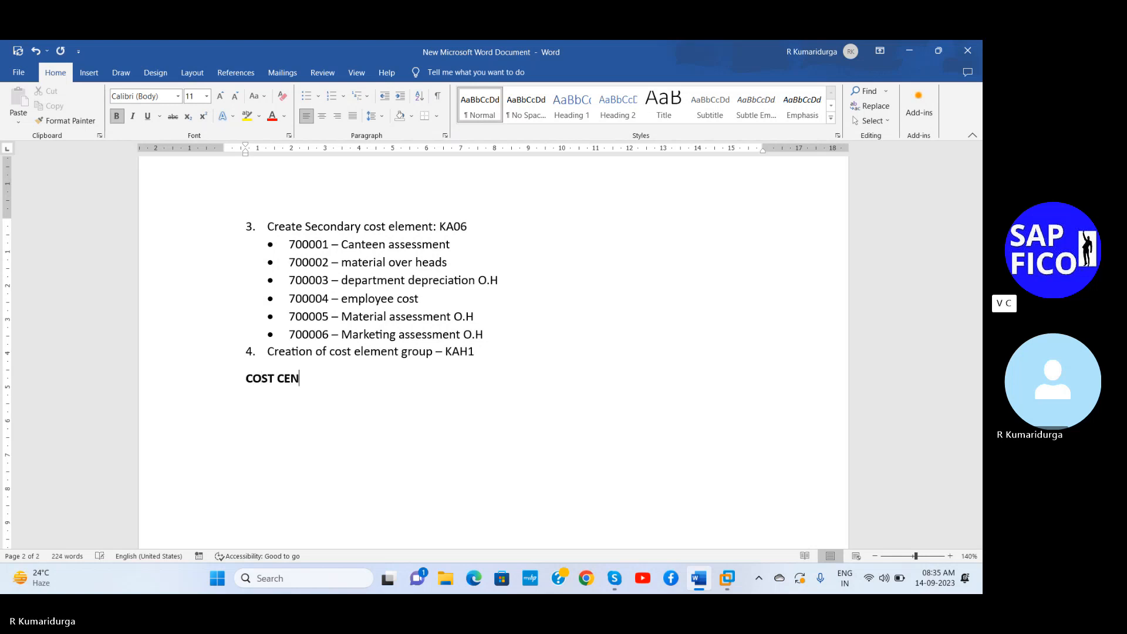
pyautogui.write('TER STANDARD HIRA')
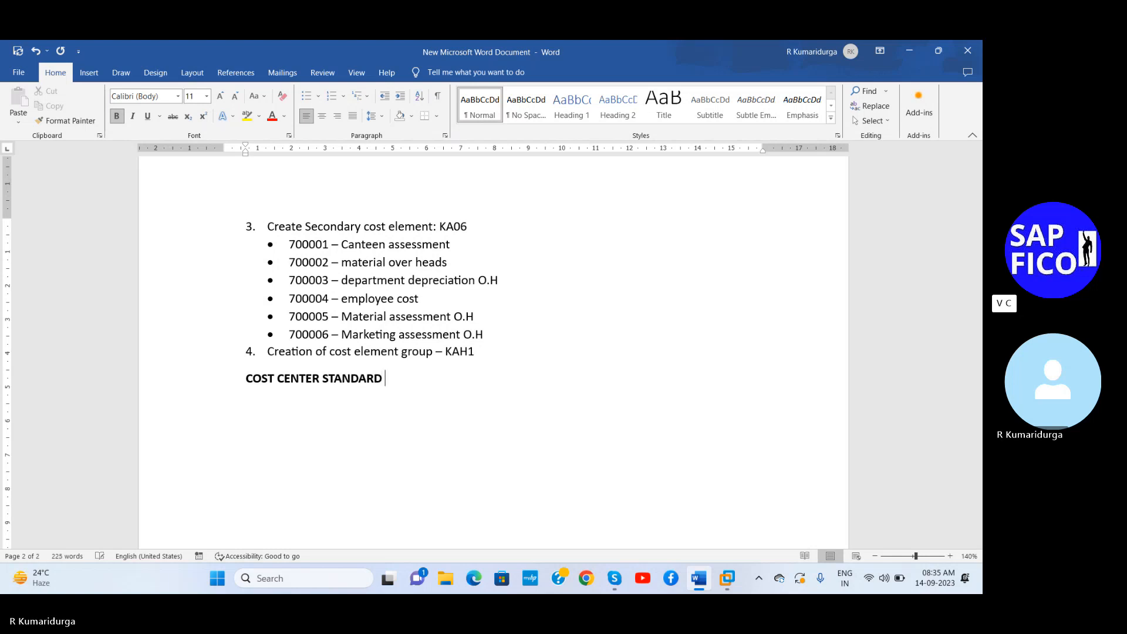
pyautogui.write('RCHY:')
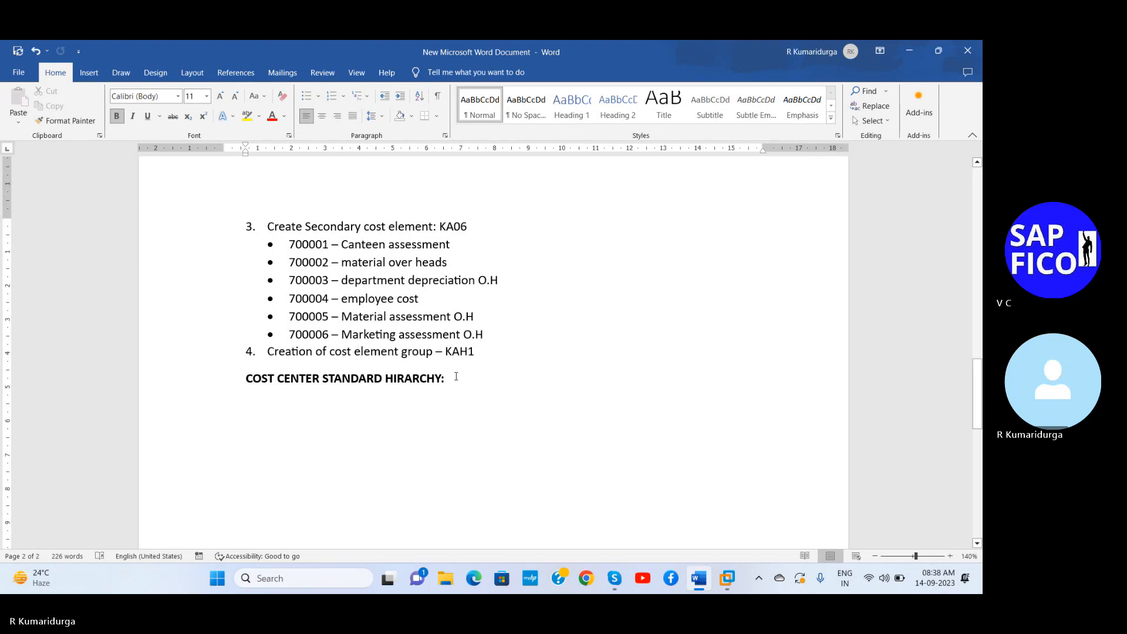
pyautogui.write('OKKP')
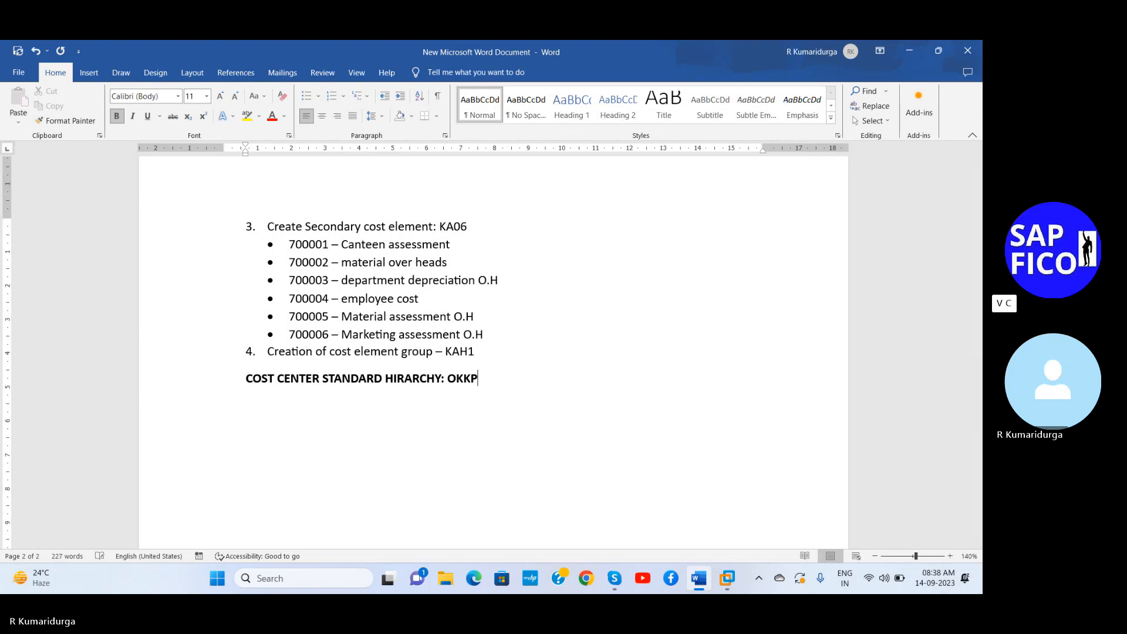
# Step: Start a new non-bold numbered list at 1 below the cost center heading
pyautogui.click(249, 410)
pyautogui.write('1.')
pyautogui.press('BackSpace')
pyautogui.press('BackSpace')
pyautogui.hotkey('ctrl', 'b')
pyautogui.write('1. ')
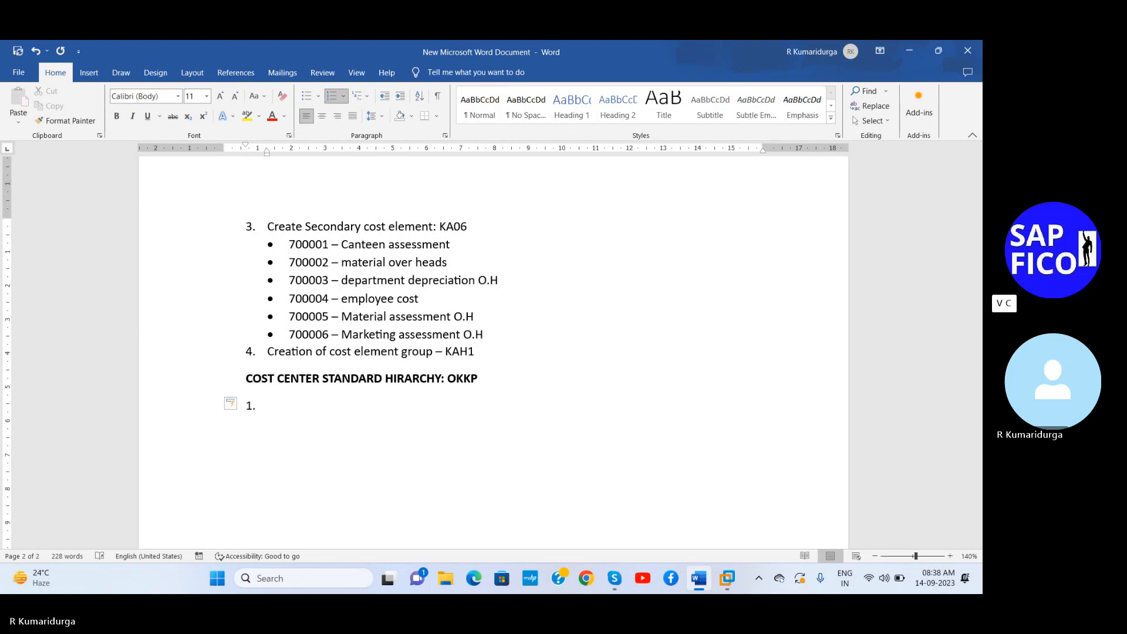
# Step: Write "COST CENTER AT THE TOP OF THE HIRARCHY IS DEFINED" as the text of list item 1
pyautogui.write('COST CENTER AT TH E')
pyautogui.press('BackSpace')
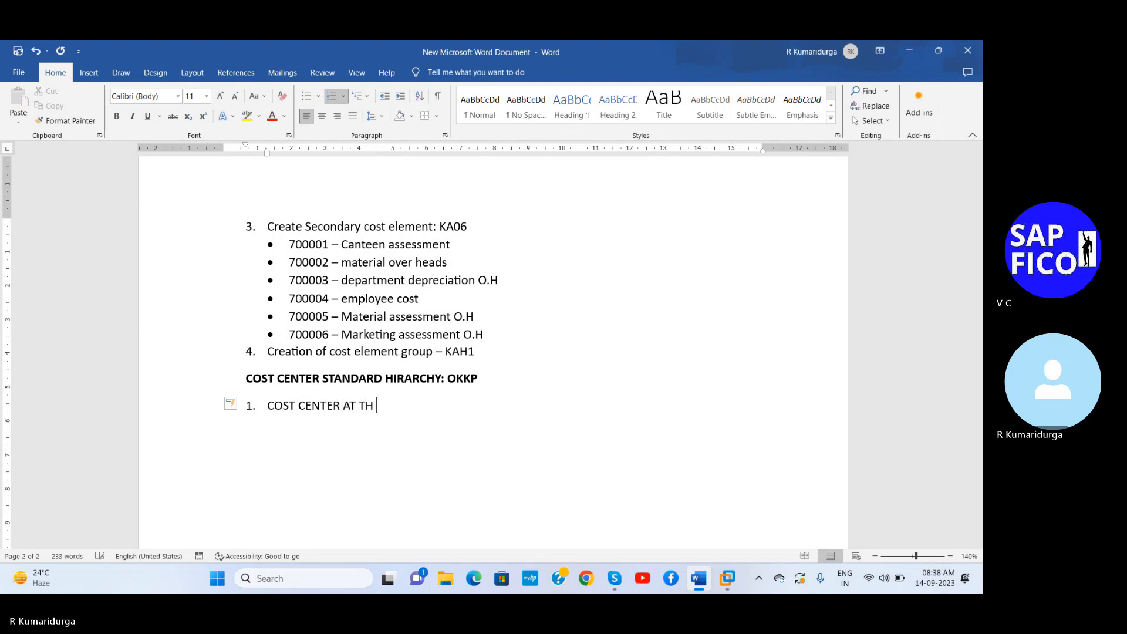
pyautogui.write('E TOP')
pyautogui.press('BackSpace')
pyautogui.write('OP OF THE')
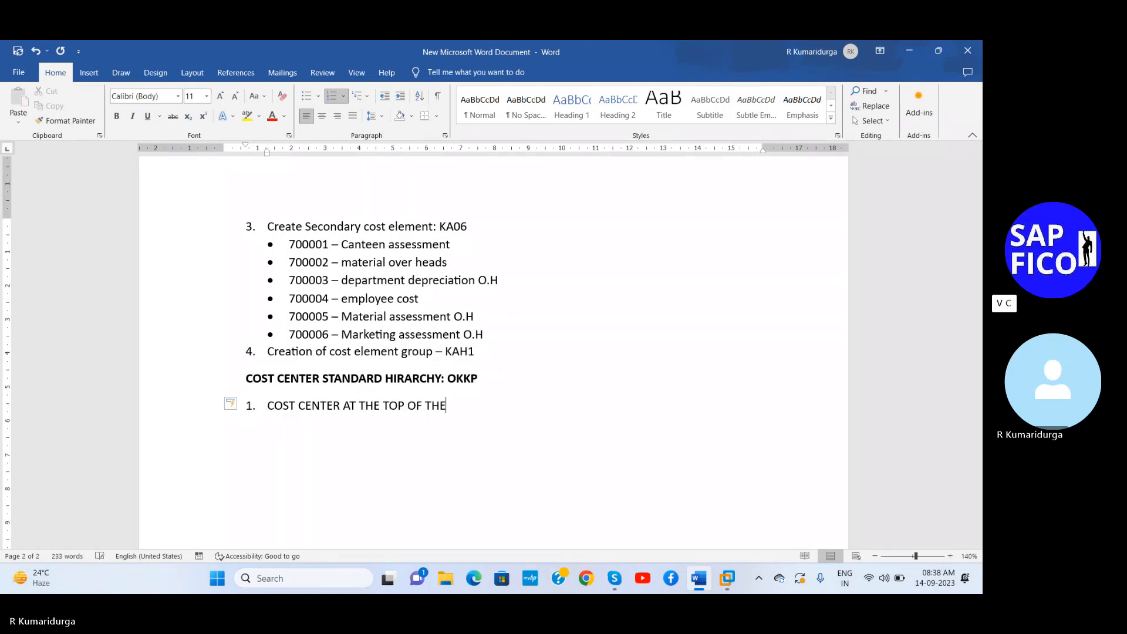
pyautogui.write(' HIRARCHY IS DEFINE')
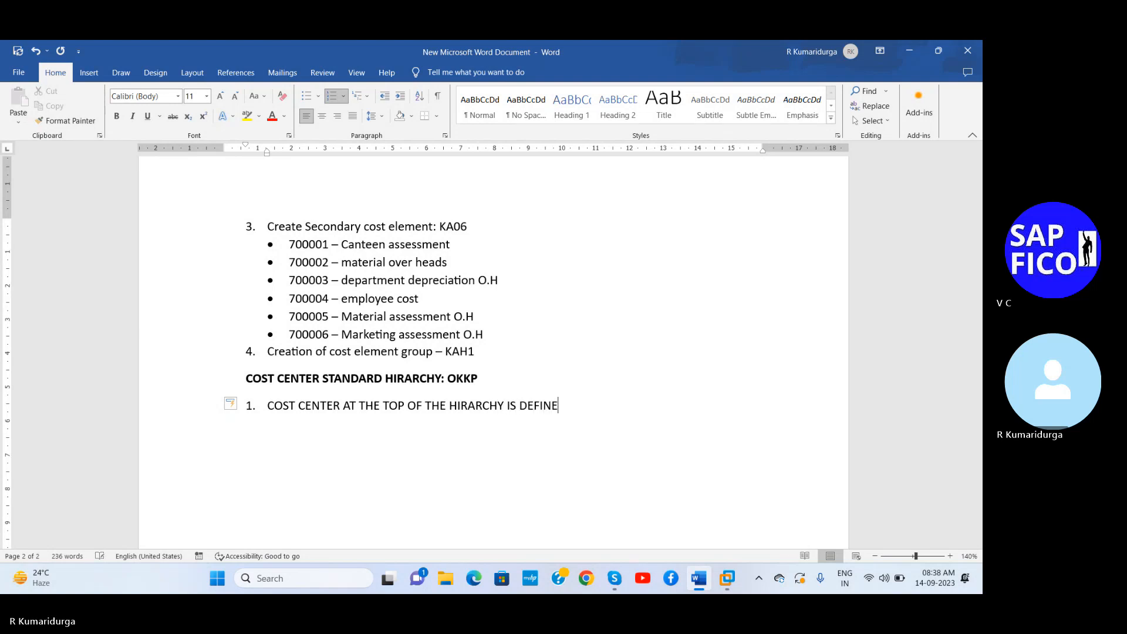
pyautogui.write('D')
# Step: Complete list item 1 with "IN T.CODE: OKKP" and start item 2
pyautogui.write('IN TRA')
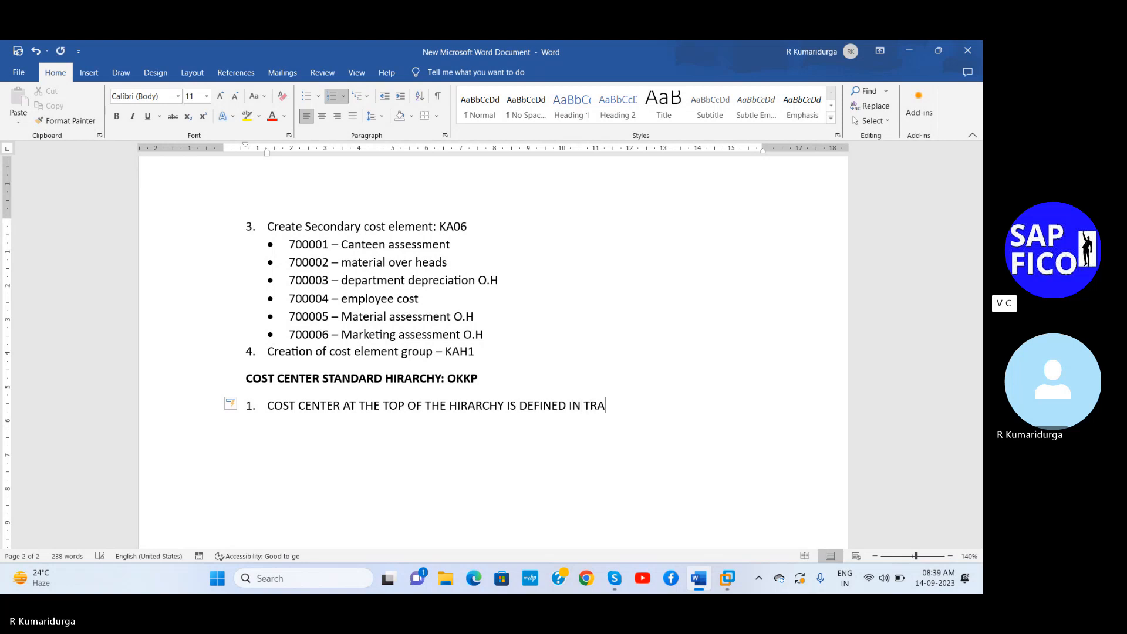
pyautogui.write('N')
pyautogui.press('BackSpace')
pyautogui.press('BackSpace')
pyautogui.press('BackSpace')
pyautogui.write('.CODE')
pyautogui.write('l')
pyautogui.press('BackSpace')
pyautogui.write(': OKK')
pyautogui.write('[')
pyautogui.press('BackSpace')
pyautogui.write('P')
pyautogui.press('Return')
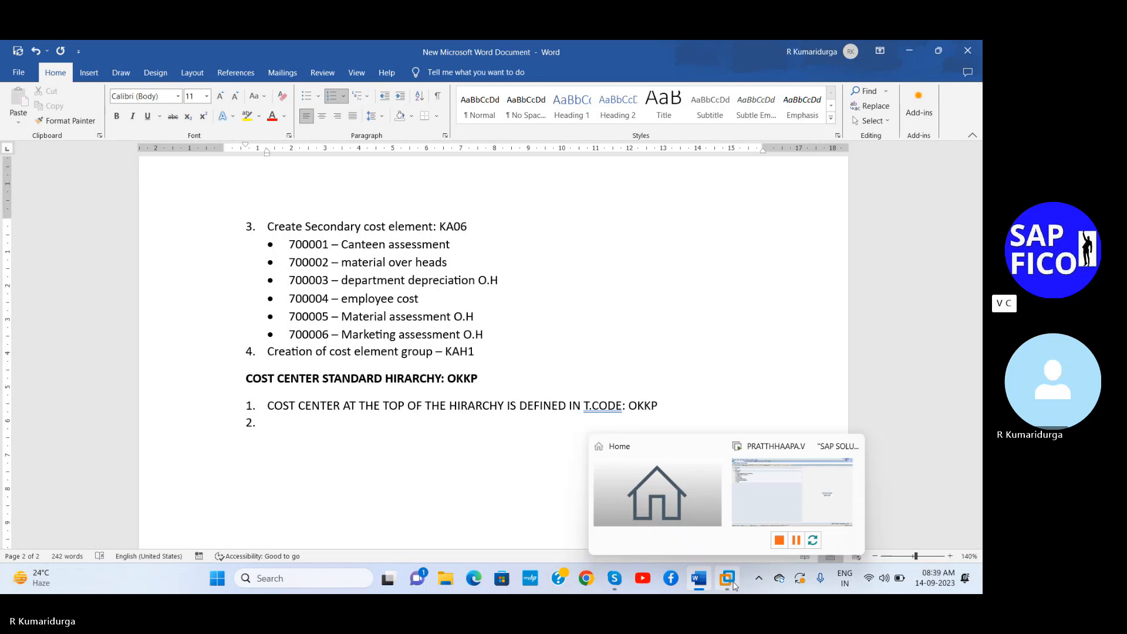
# Step: Switch to SAP and open transaction OKKP to maintain the controlling areas
pyautogui.moveTo(727, 578)
pyautogui.click(770, 486)
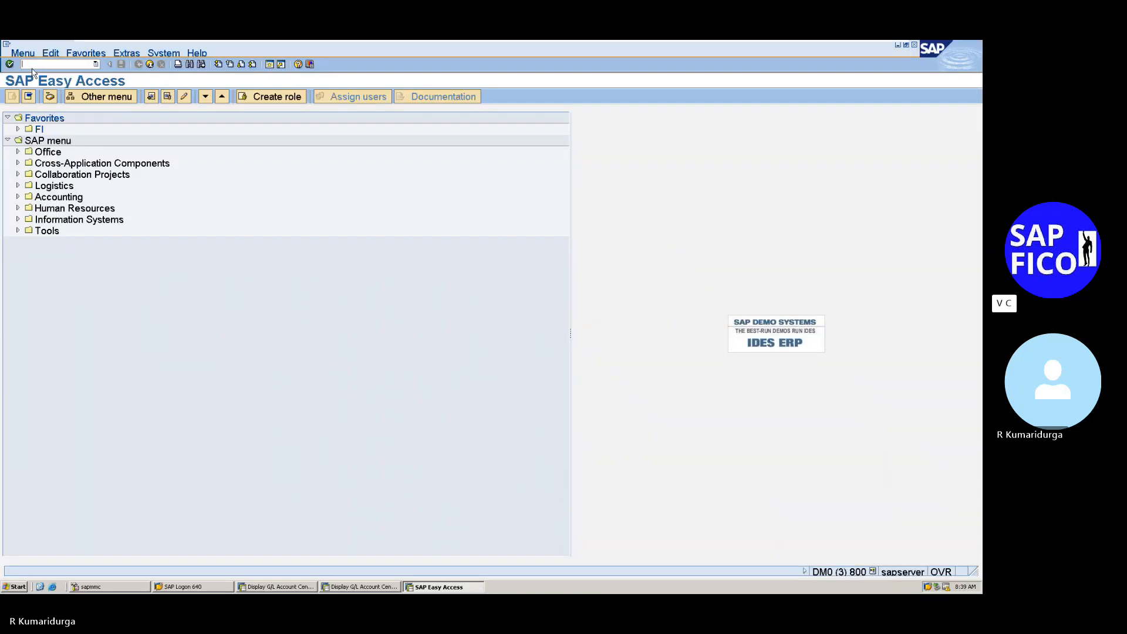
pyautogui.write('OKKP')
pyautogui.press('Return')
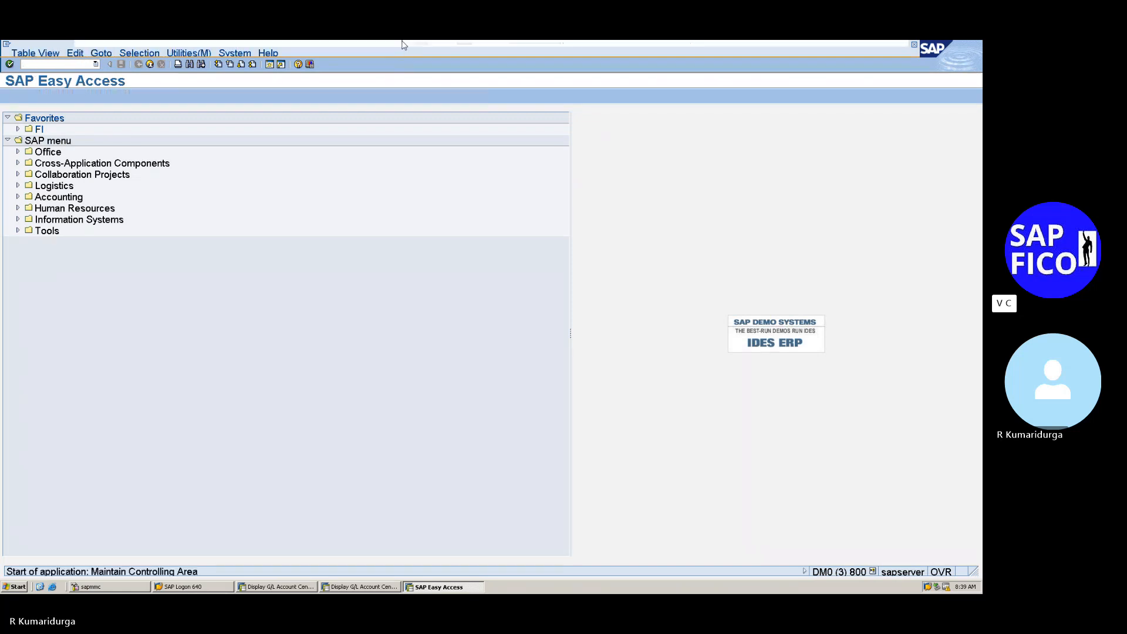
# Step: Back in Word, change the heading's transaction code to OKEON and place the cursor at the end of list item 1
pyautogui.moveTo(403, 43)
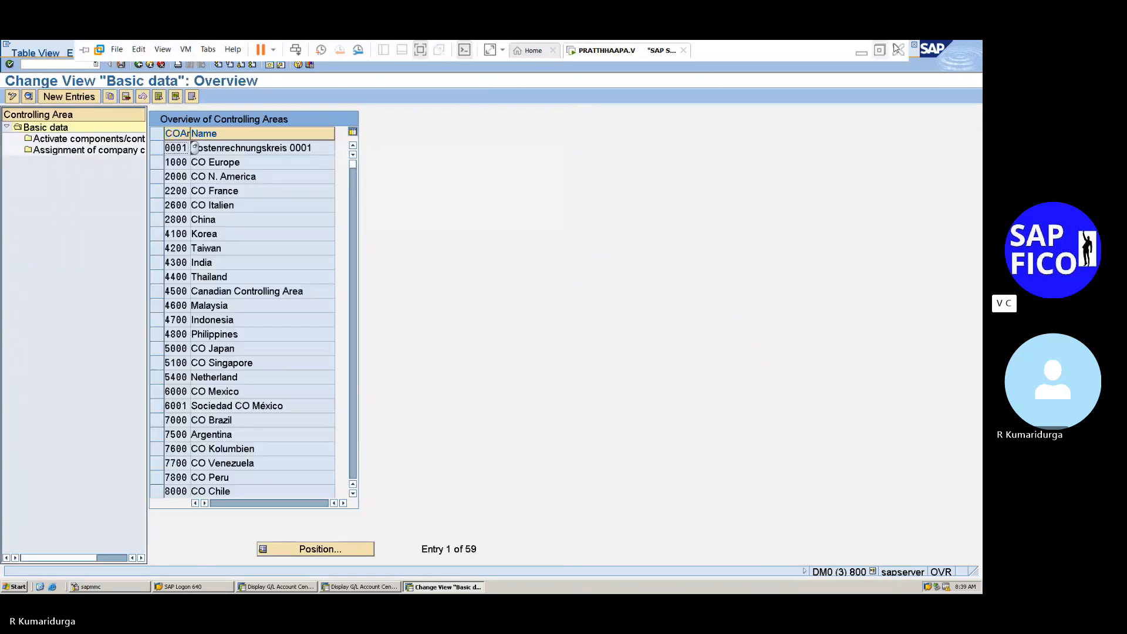
pyautogui.click(861, 52)
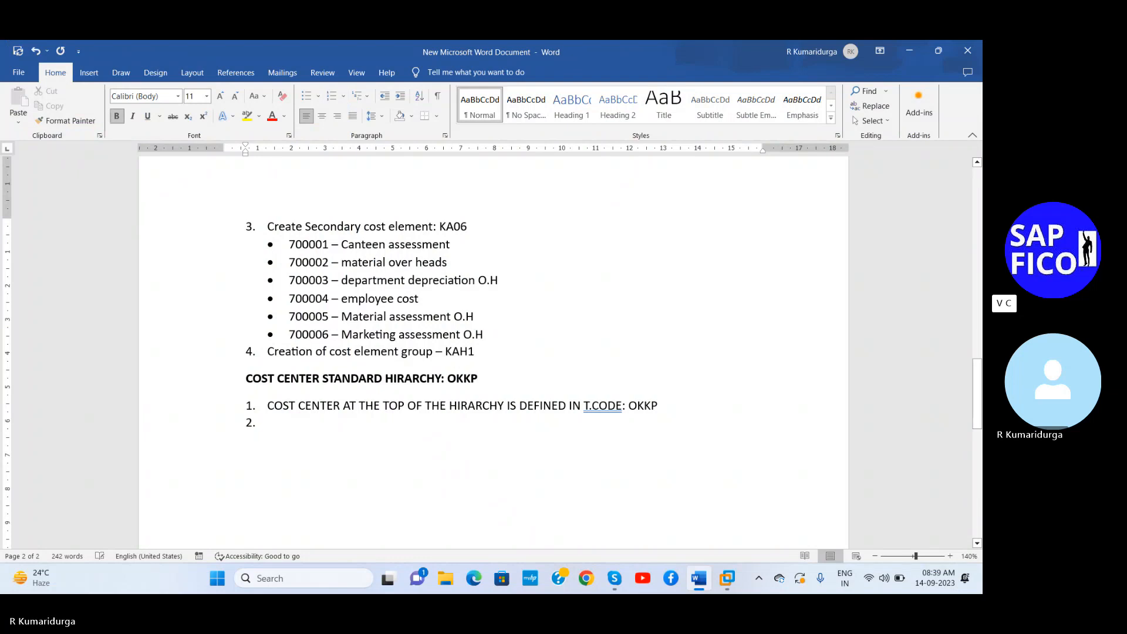
pyautogui.press('BackSpace')
pyautogui.press('BackSpace')
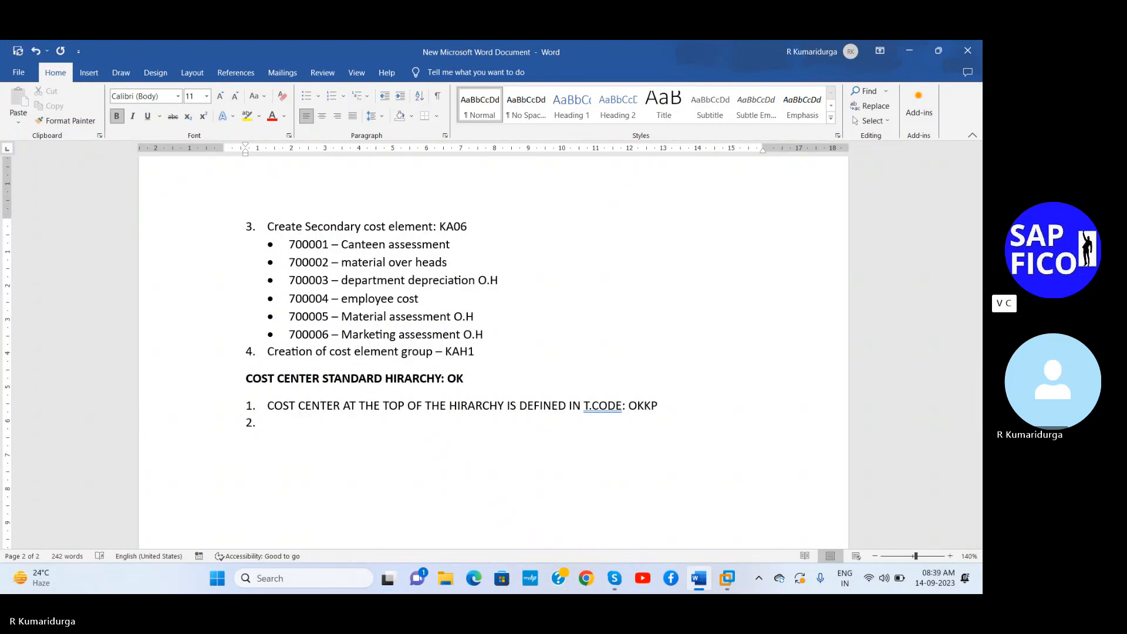
pyautogui.write('EOU')
pyautogui.press('BackSpace')
pyautogui.write('N')
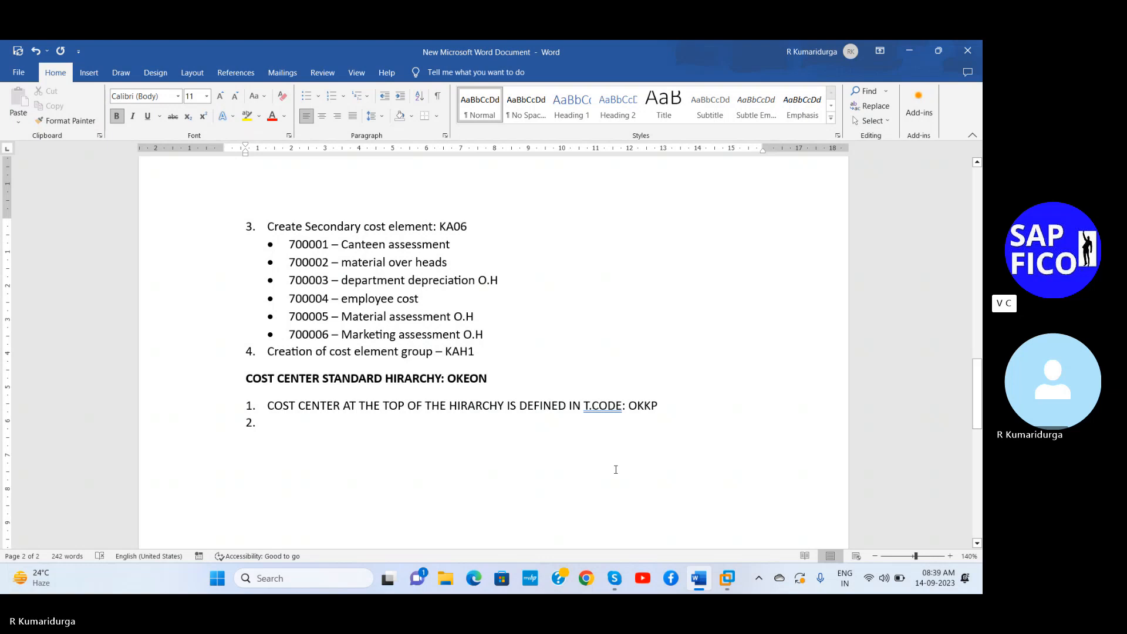
pyautogui.click(666, 404)
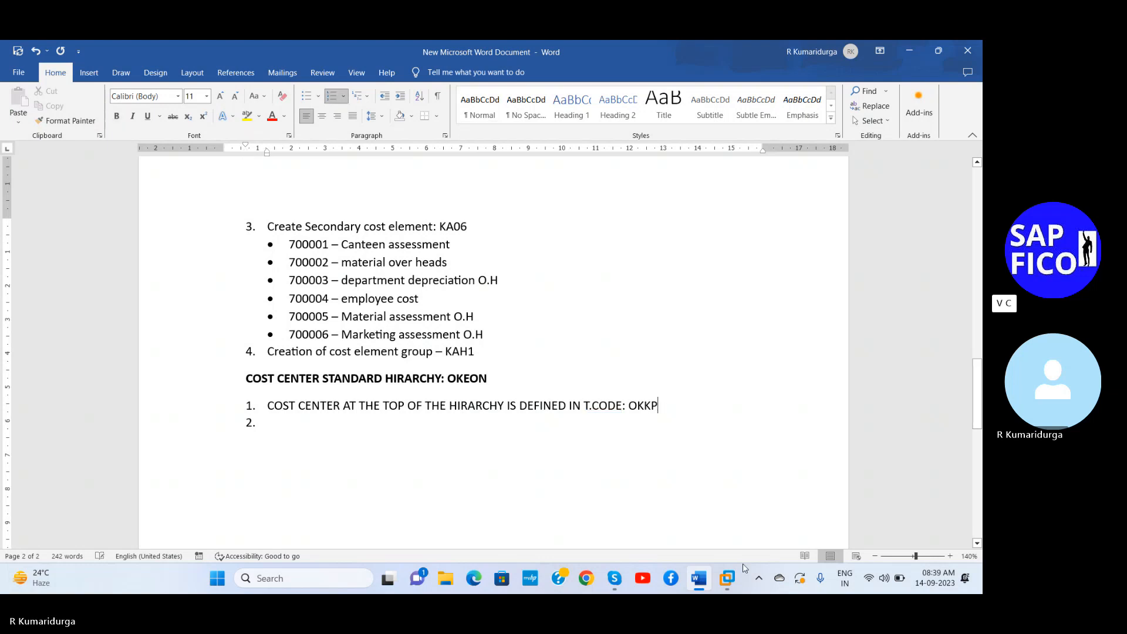
# Step: Switch to SAP, position the controlling area list at DUR2 and open its basic data details
pyautogui.moveTo(729, 578)
pyautogui.click(792, 469)
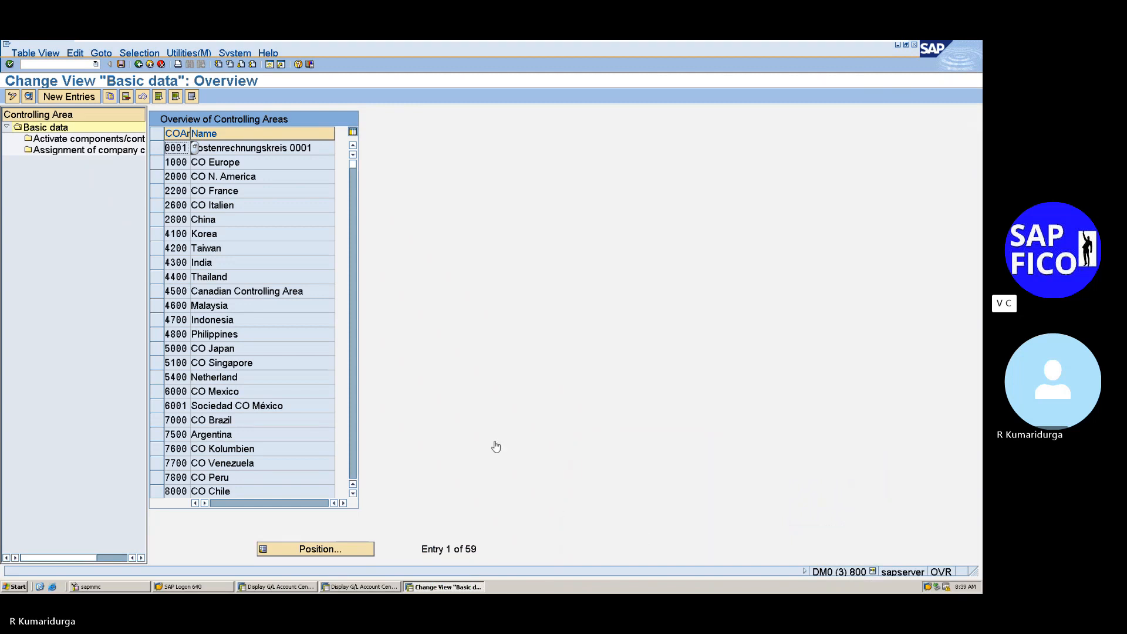
pyautogui.click(320, 549)
pyautogui.write('D')
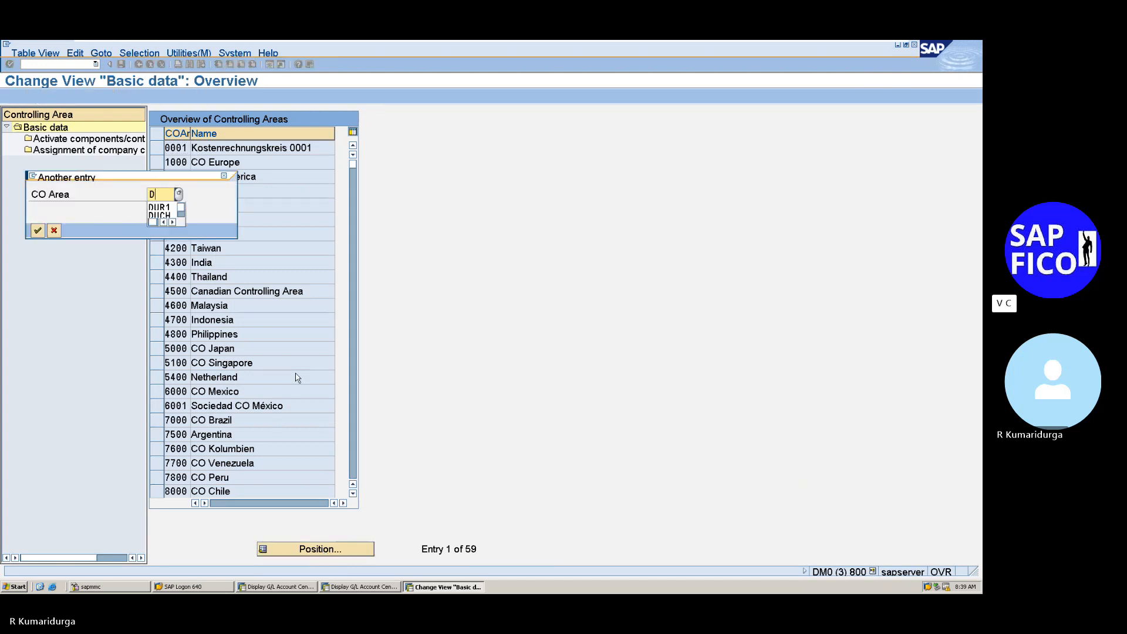
pyautogui.write('UR2')
pyautogui.press('Return')
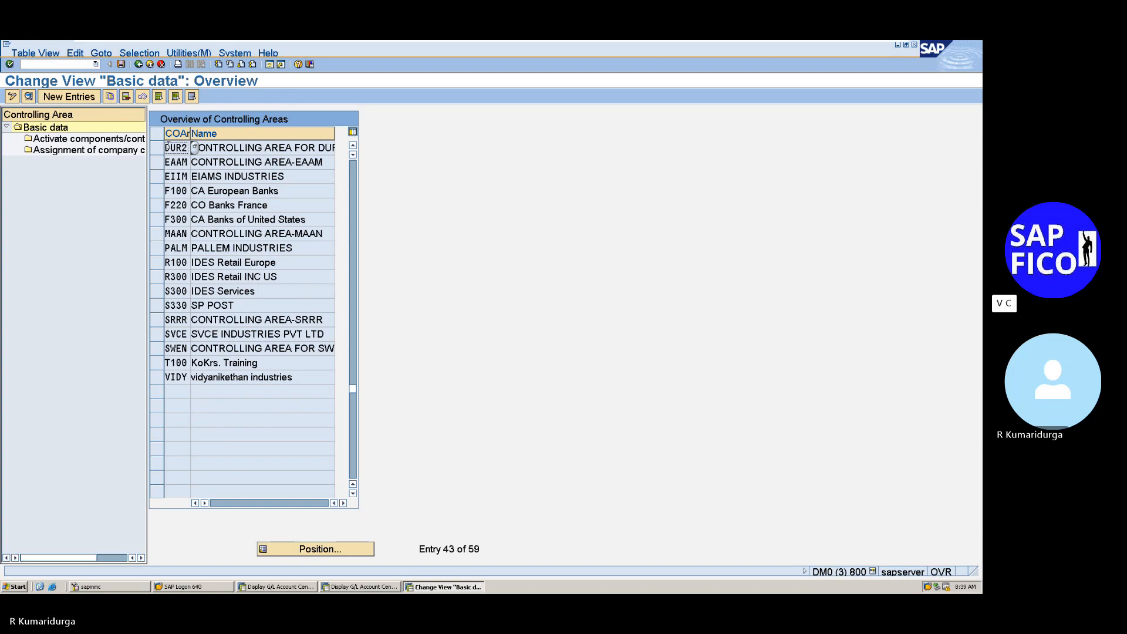
pyautogui.doubleClick(159, 154)
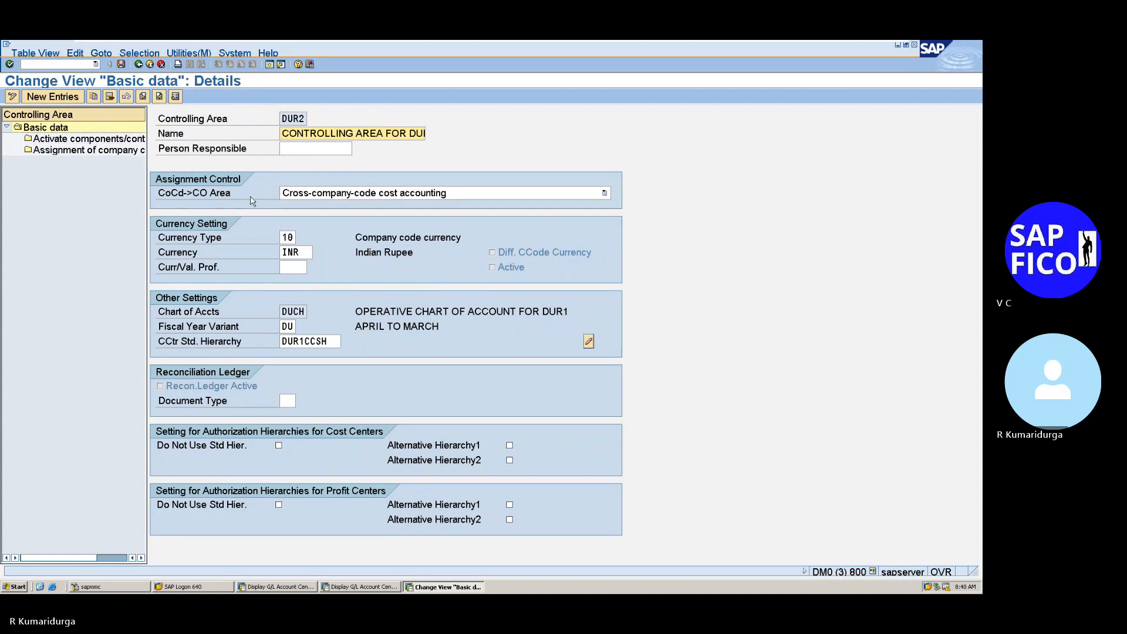
# Step: Copy the cost center standard hierarchy name DUR1CCSH from the controlling area's other settings
pyautogui.click(124, 153)
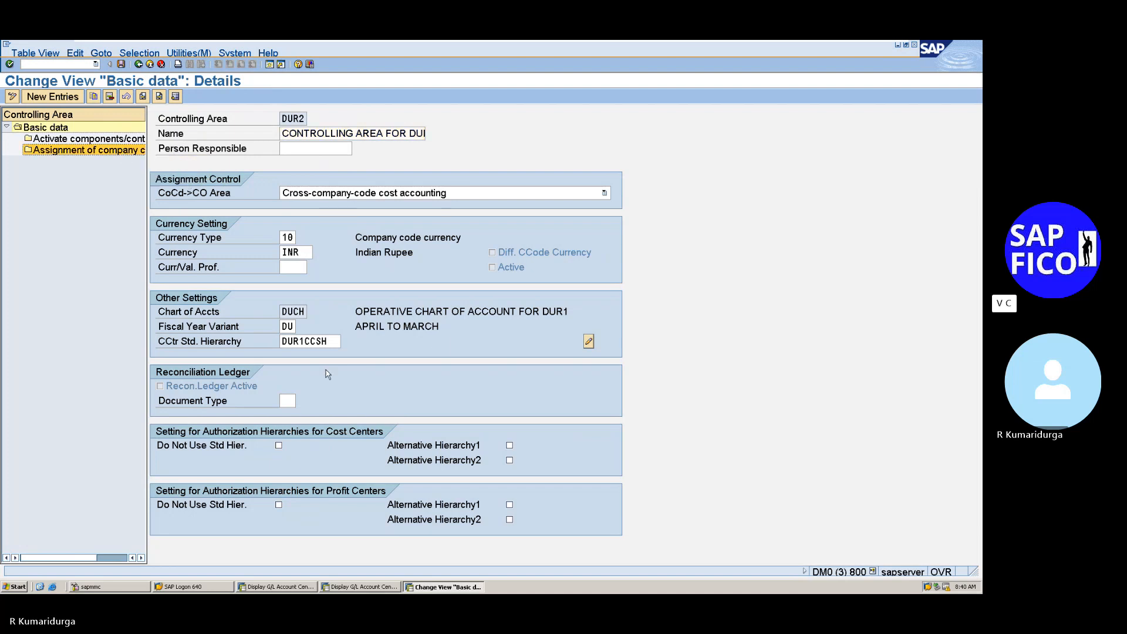
pyautogui.click(330, 344)
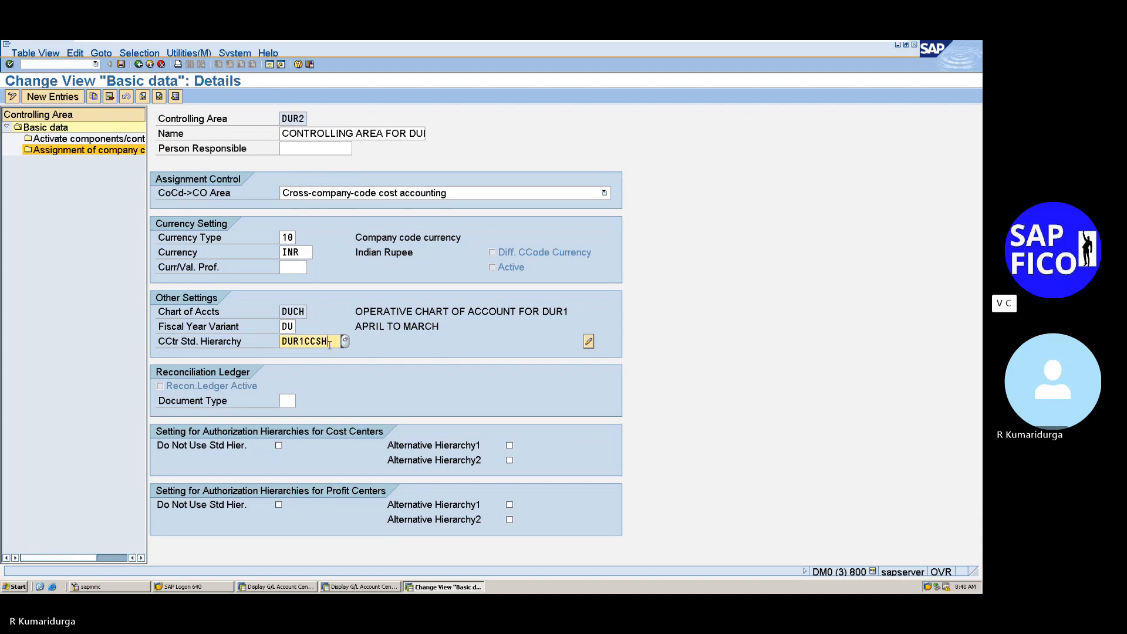
pyautogui.hotkey('shift', 'Left')
pyautogui.hotkey('shift', 'Left')
pyautogui.hotkey('shift', 'Left')
pyautogui.hotkey('shift', 'Left')
pyautogui.hotkey('shift', 'Left')
pyautogui.hotkey('shift', 'Left')
pyautogui.hotkey('shift', 'Left')
pyautogui.hotkey('shift', 'Left')
pyautogui.press('Left')
# Step: Switch back to Word and add the hierarchy name (DUR1CCSH) after OKKP at the end of list item 1
pyautogui.moveTo(771, 44)
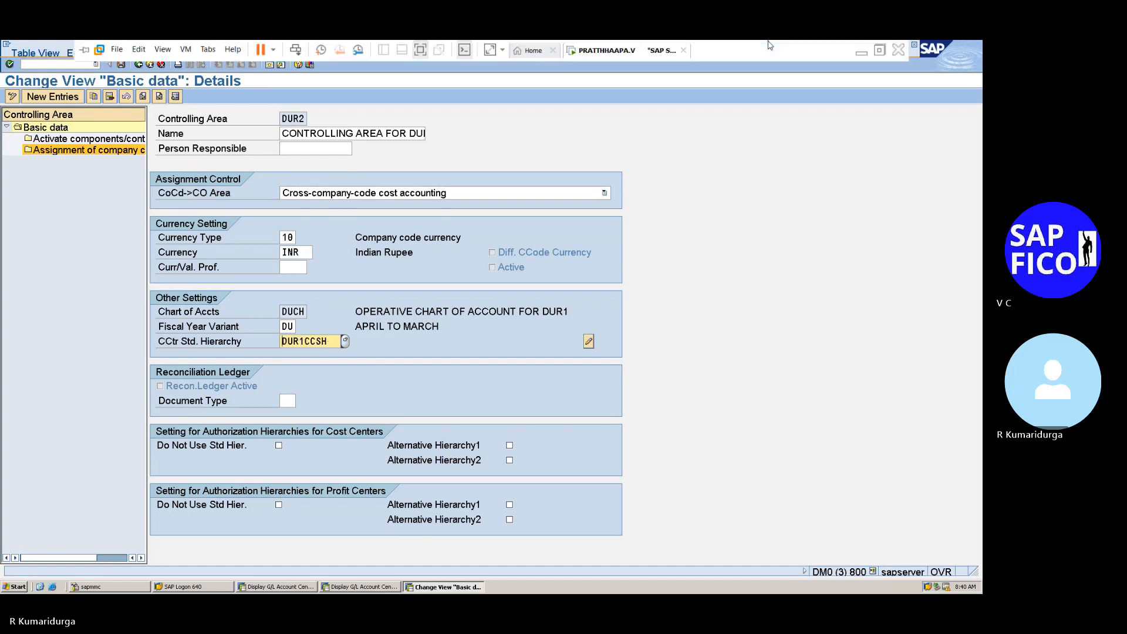
pyautogui.click(862, 52)
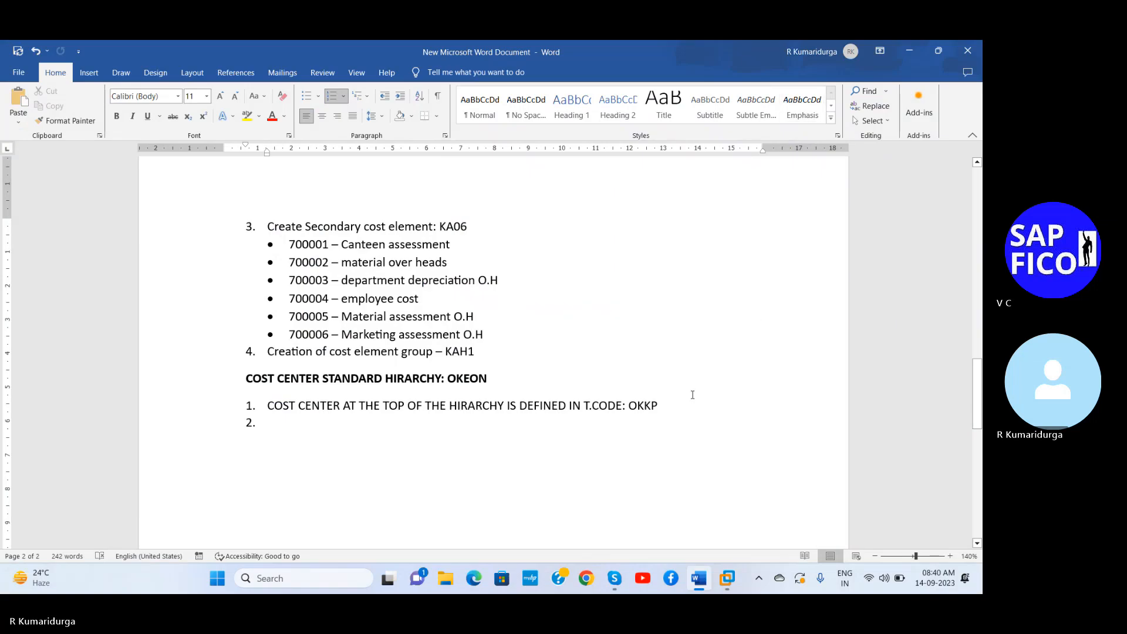
pyautogui.write('(')
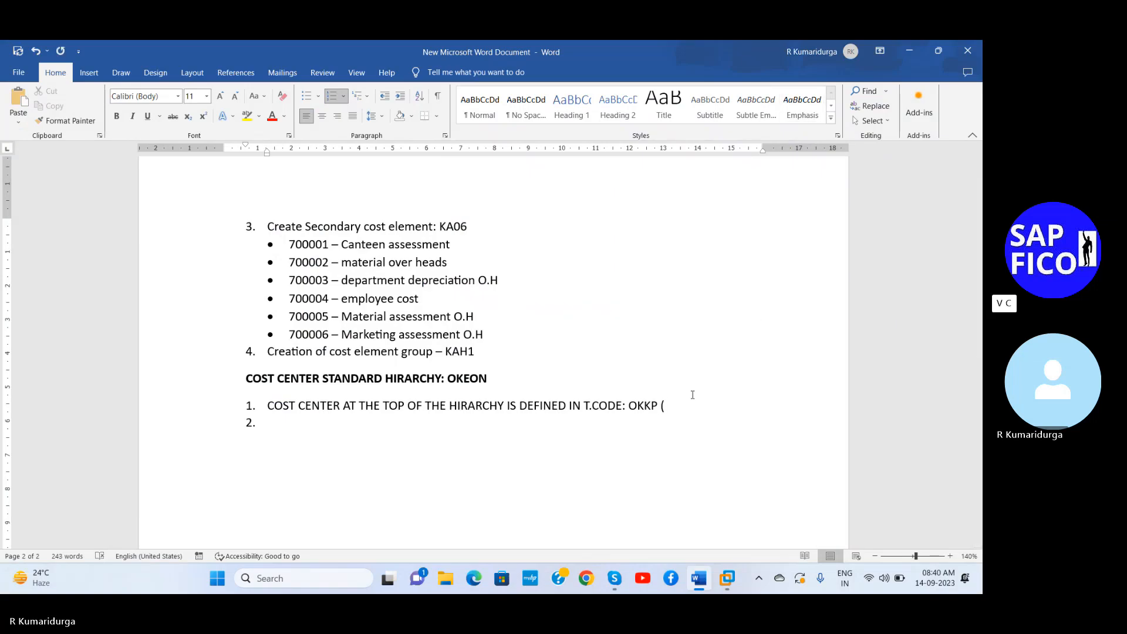
pyautogui.write('DUR1CCSH)')
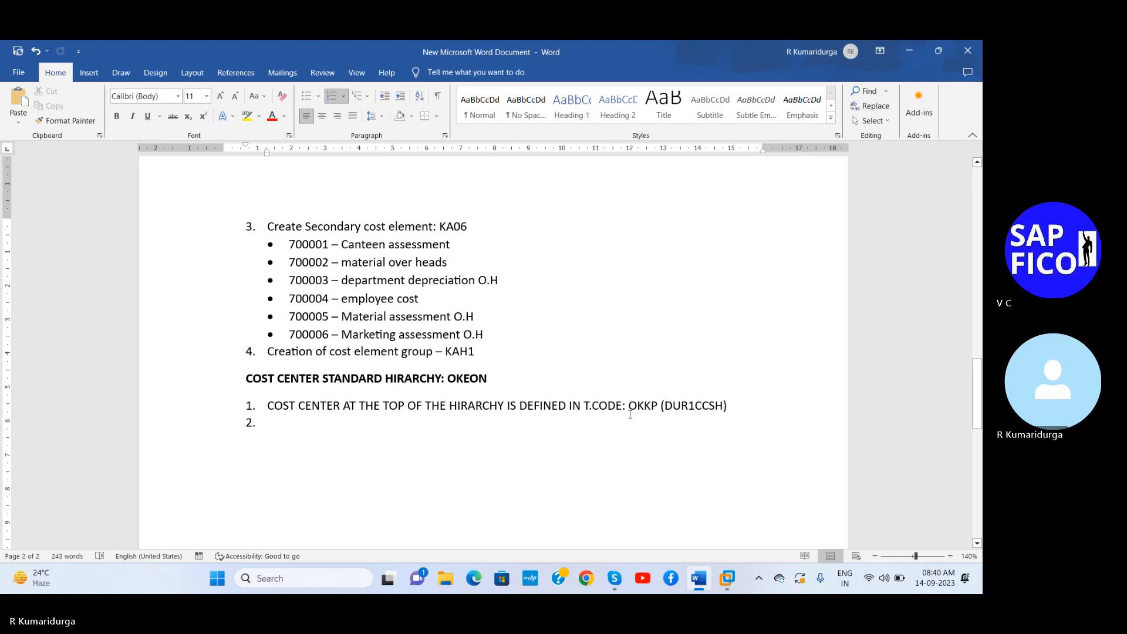
# Step: Insert "----" directly after OKKP in list item 1 and make (DUR1CCSH) bold
pyautogui.click(658, 405)
pyautogui.write('----')
pyautogui.press('Right')
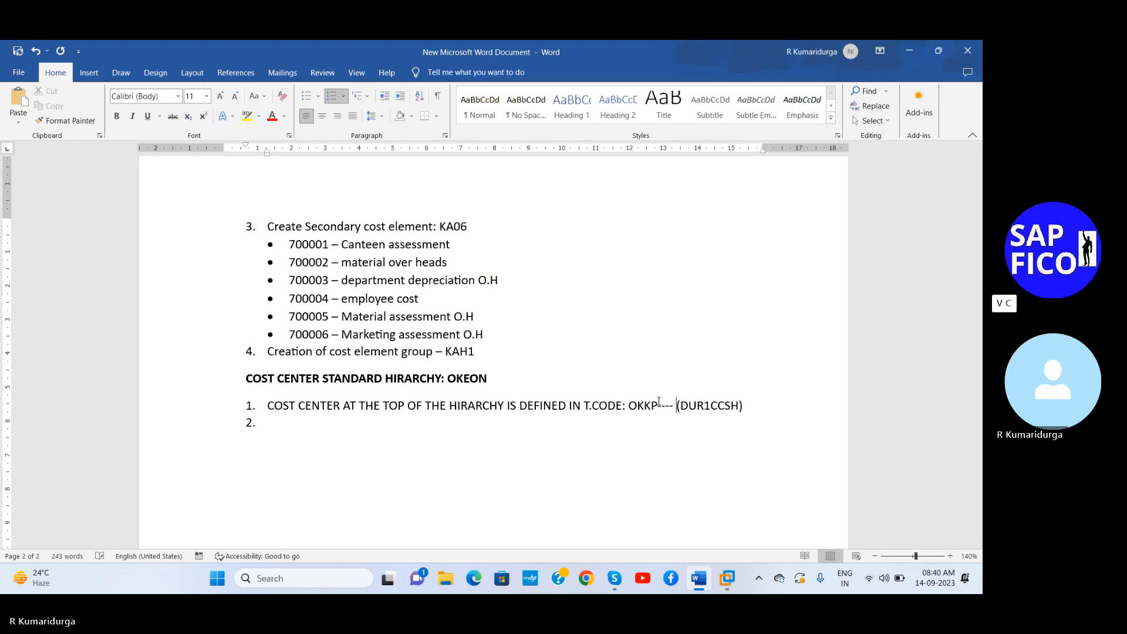
pyautogui.hotkey('shift', 'Right')
pyautogui.hotkey('shift', 'Right')
pyautogui.hotkey('shift', 'Right')
pyautogui.hotkey('shift', 'Right')
pyautogui.hotkey('shift', 'Right')
pyautogui.hotkey('shift', 'Right')
pyautogui.hotkey('shift', 'Right')
pyautogui.hotkey('shift', 'Right')
pyautogui.hotkey('shift', 'Right')
pyautogui.hotkey('shift', 'Right')
pyautogui.hotkey('shift', 'Right')
pyautogui.hotkey('ctrl', 'b')
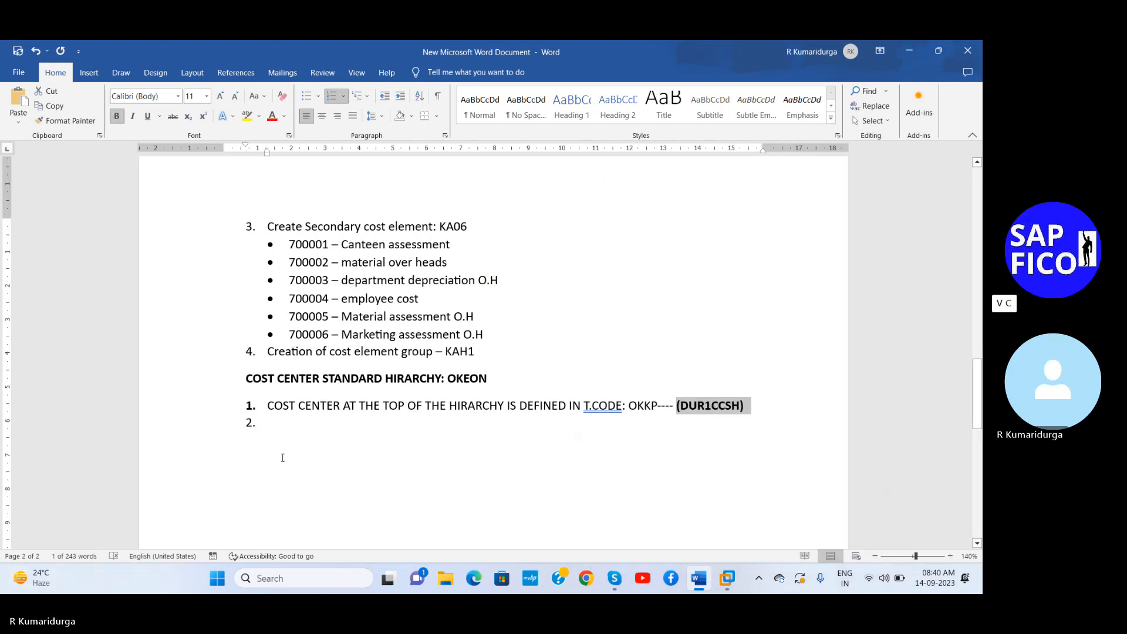
pyautogui.click(280, 429)
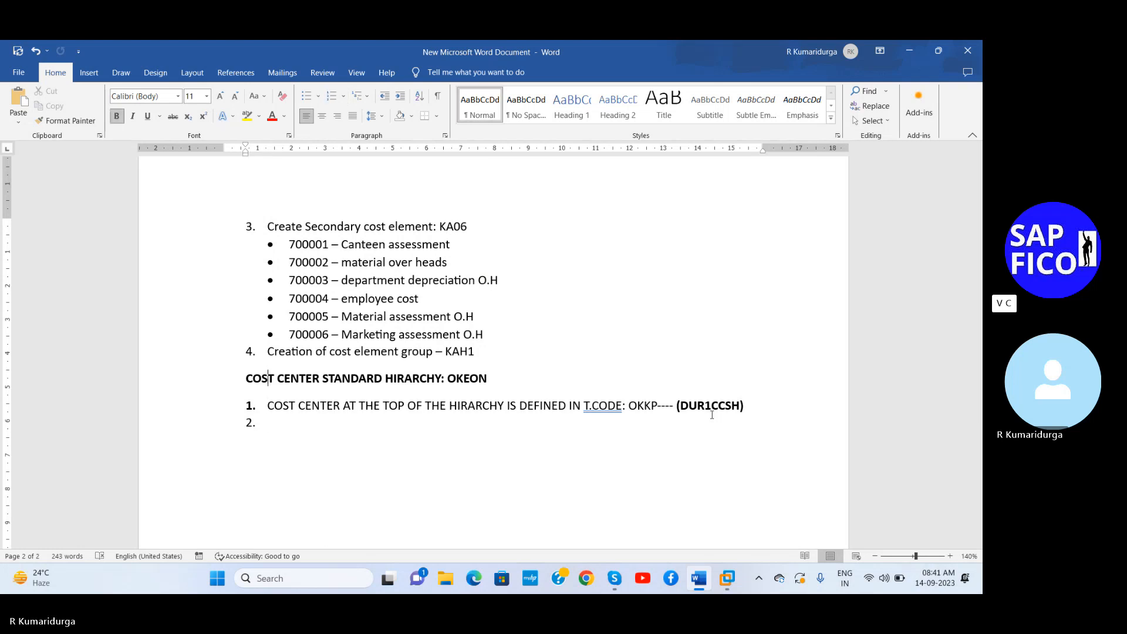
# Step: In the heading, replace STANDARD HIRARCHY with ACCOUNTING and delete ": OKEON", leaving COST CENTER ACCOUNTING
pyautogui.press('Up')
pyautogui.press('Right')
pyautogui.press('Right')
pyautogui.hotkey('shift', 'Right')
pyautogui.hotkey('shift', 'Right')
pyautogui.hotkey('shift', 'Right')
pyautogui.hotkey('shift', 'Right')
pyautogui.hotkey('shift', 'Right')
pyautogui.hotkey('shift', 'Right')
pyautogui.hotkey('shift', 'Right')
pyautogui.hotkey('shift', 'Right')
pyautogui.hotkey('shift', 'Right')
pyautogui.hotkey('shift', 'Right')
pyautogui.hotkey('shift', 'Right')
pyautogui.hotkey('shift', 'Right')
pyautogui.hotkey('shift', 'Right')
pyautogui.hotkey('shift', 'Right')
pyautogui.hotkey('shift', 'Right')
pyautogui.hotkey('shift', 'Right')
pyautogui.hotkey('shift', 'Right')
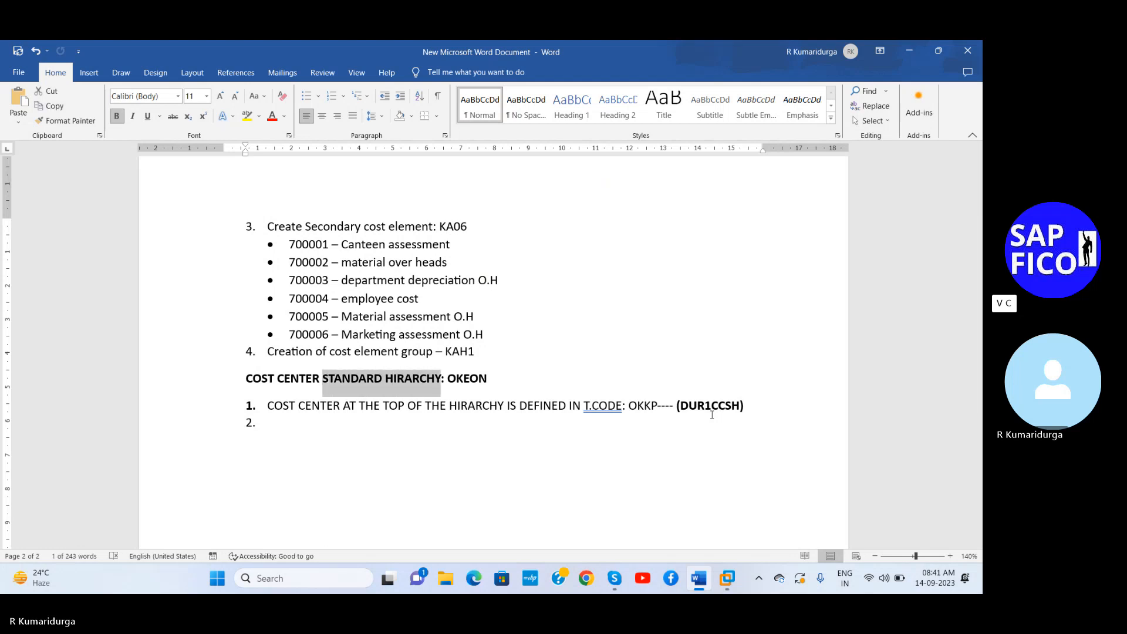
pyautogui.write('ACCOUNTING')
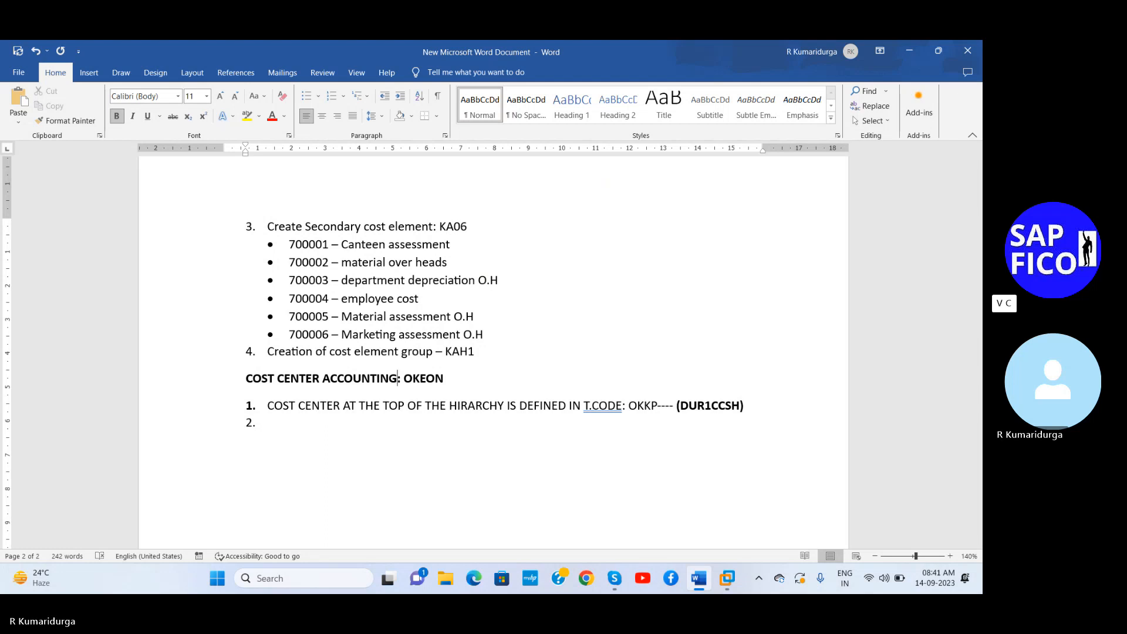
pyautogui.press('Delete')
pyautogui.press('Delete')
pyautogui.press('Delete')
pyautogui.press('Delete')
pyautogui.press('Delete')
pyautogui.press('Delete')
pyautogui.press('Delete')
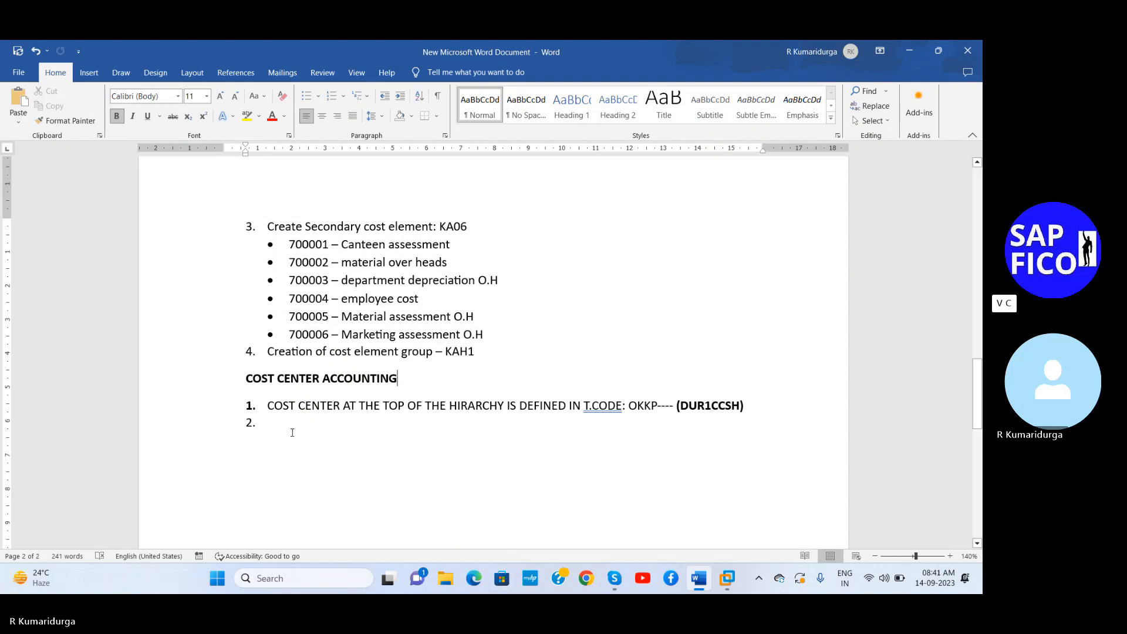
# Step: Write "COST CENTER STANDARD HIRARCHY USING TCODE: OKEON" as list item 2 and start list item 3
pyautogui.click(277, 422)
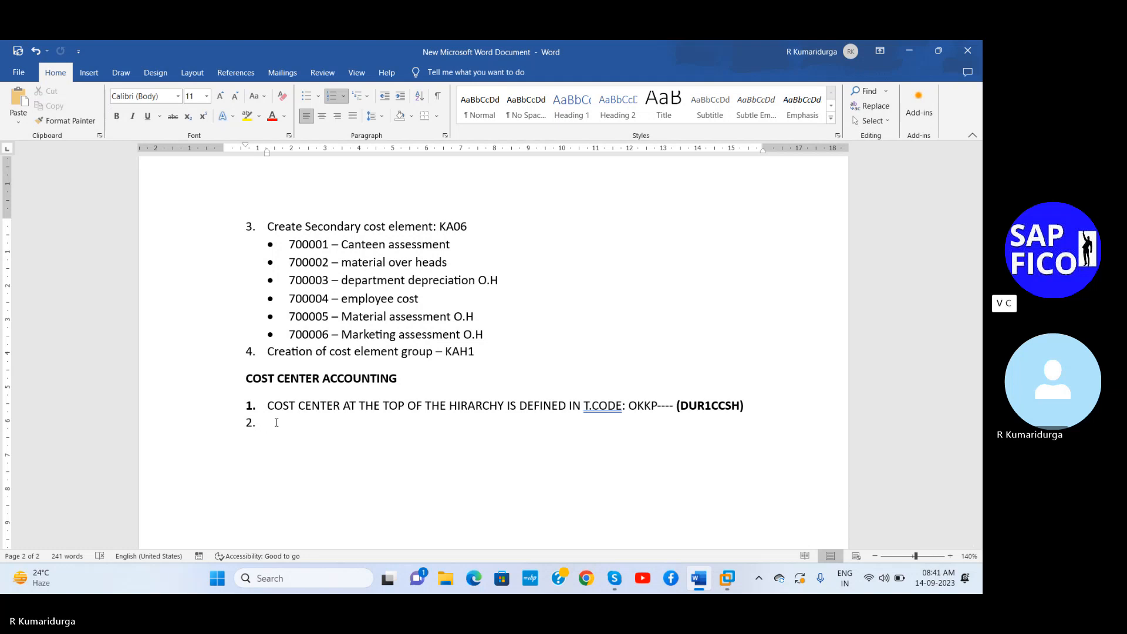
pyautogui.write('COST CENTER STAN')
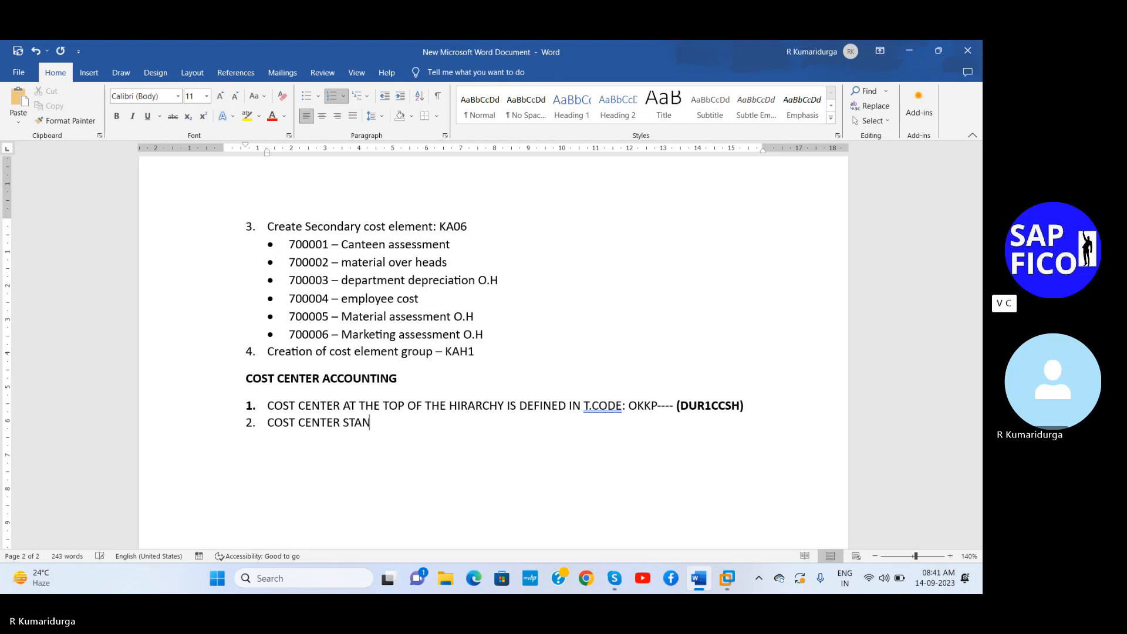
pyautogui.write('DARD HIRARCHI')
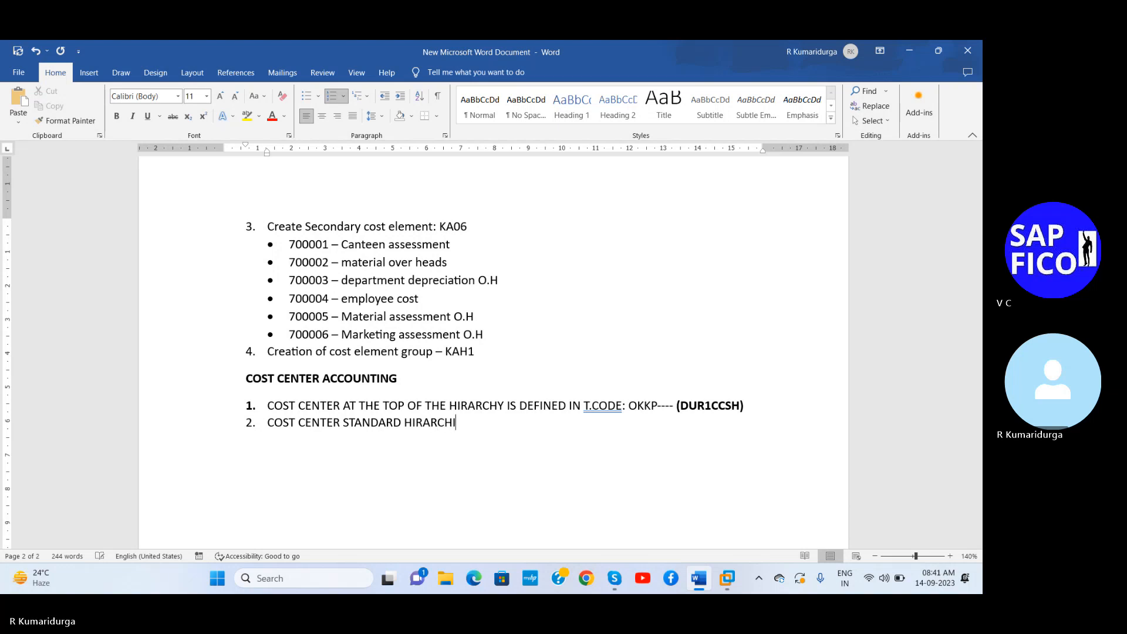
pyautogui.press('BackSpace')
pyautogui.write('Y USING T')
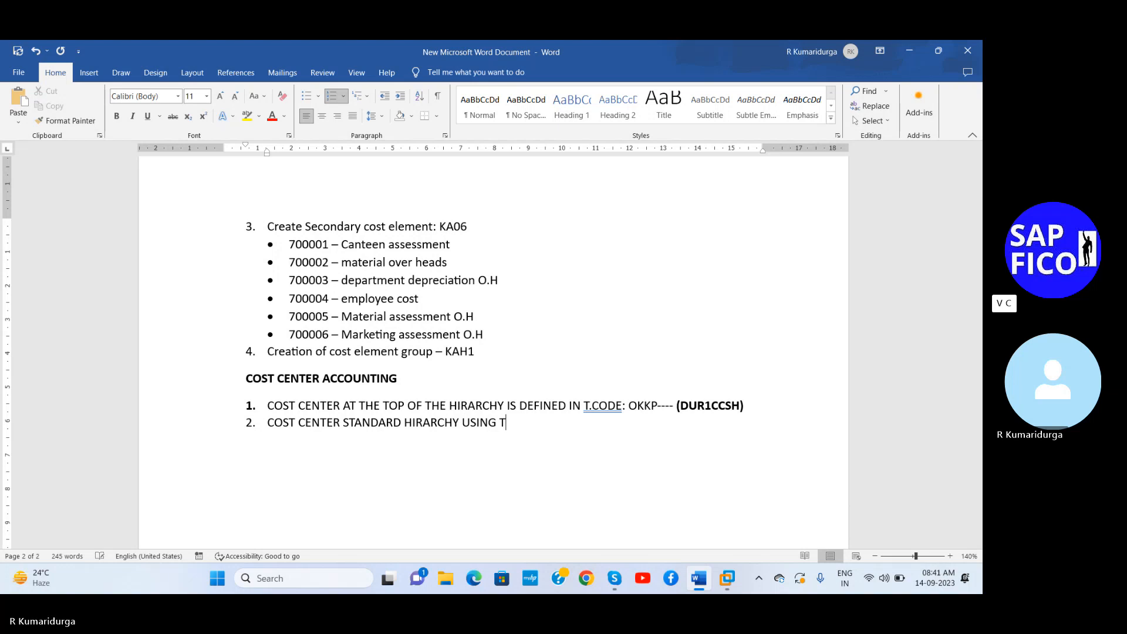
pyautogui.write('CODE: OKEON')
pyautogui.press('Return')
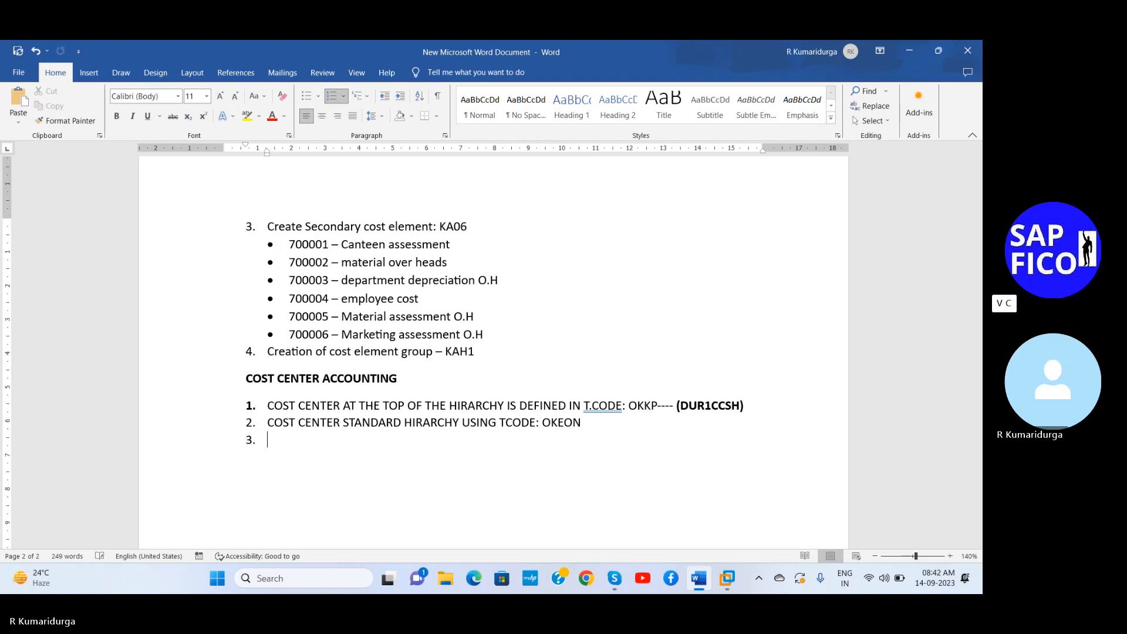
# Step: Switch to SAP and open transaction OKEON to change the standard hierarchy for cost centers
pyautogui.moveTo(733, 581)
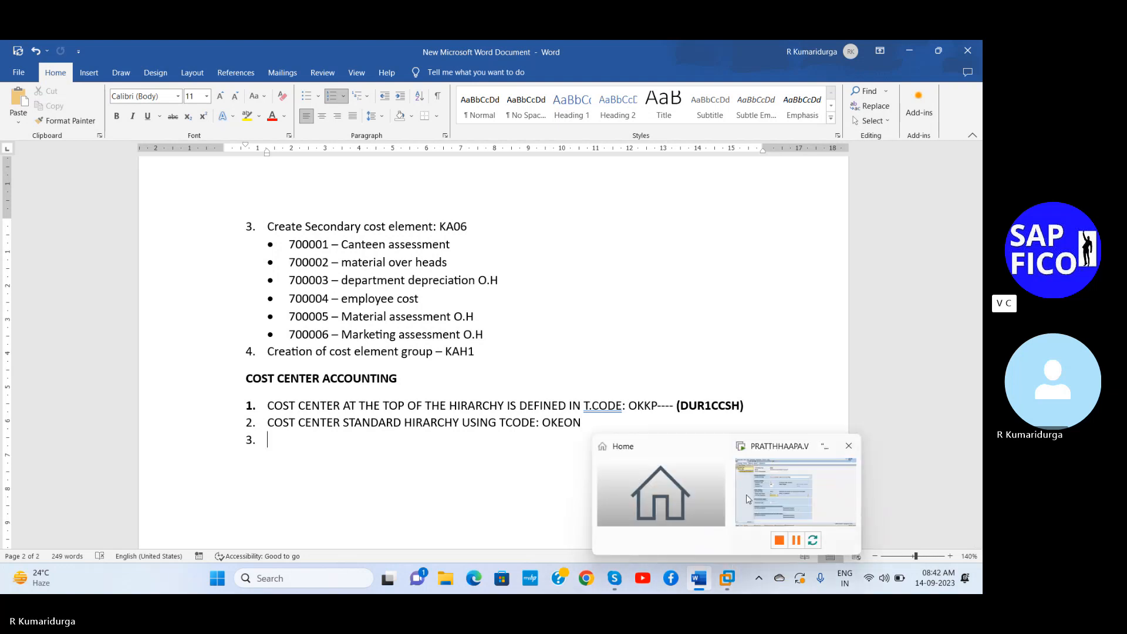
pyautogui.click(745, 495)
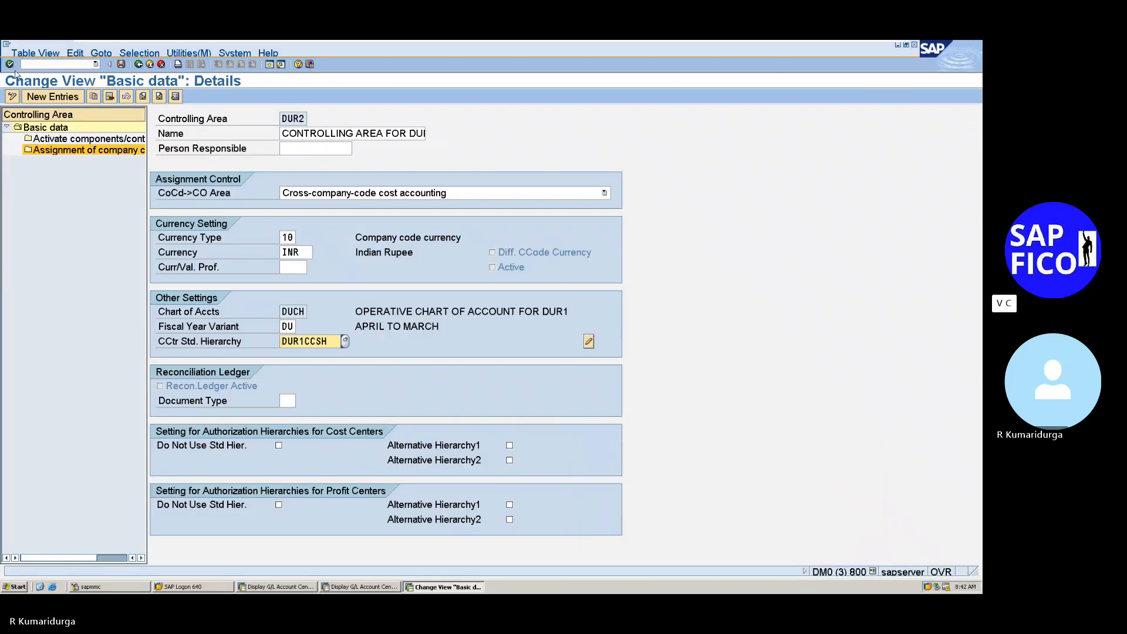
pyautogui.click(55, 64)
pyautogui.write('/NOKEON')
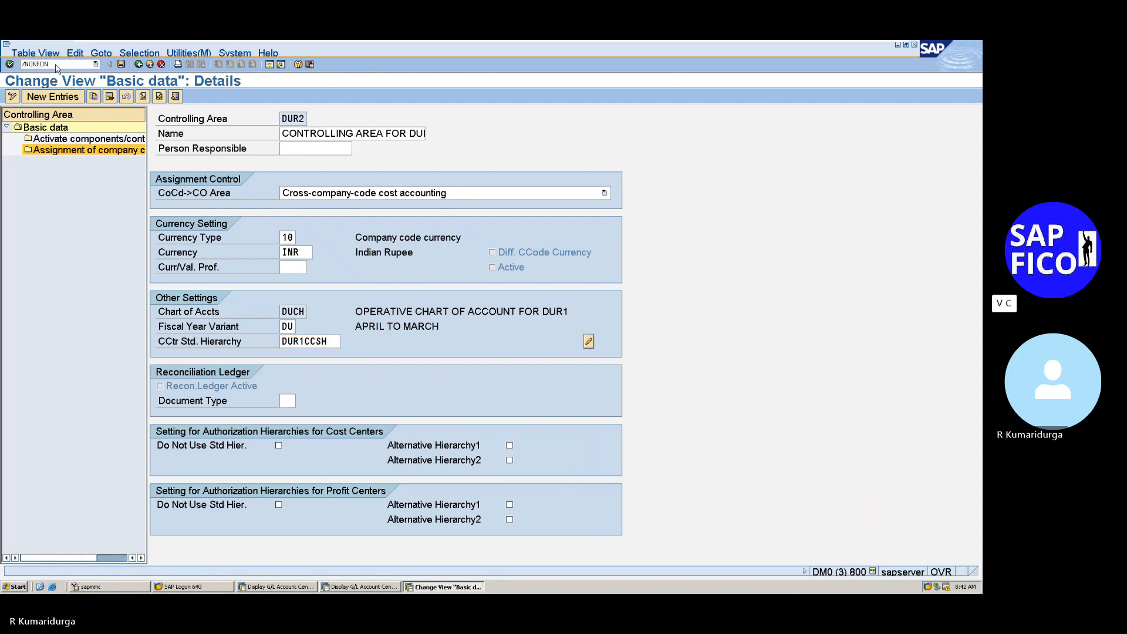
pyautogui.press('Return')
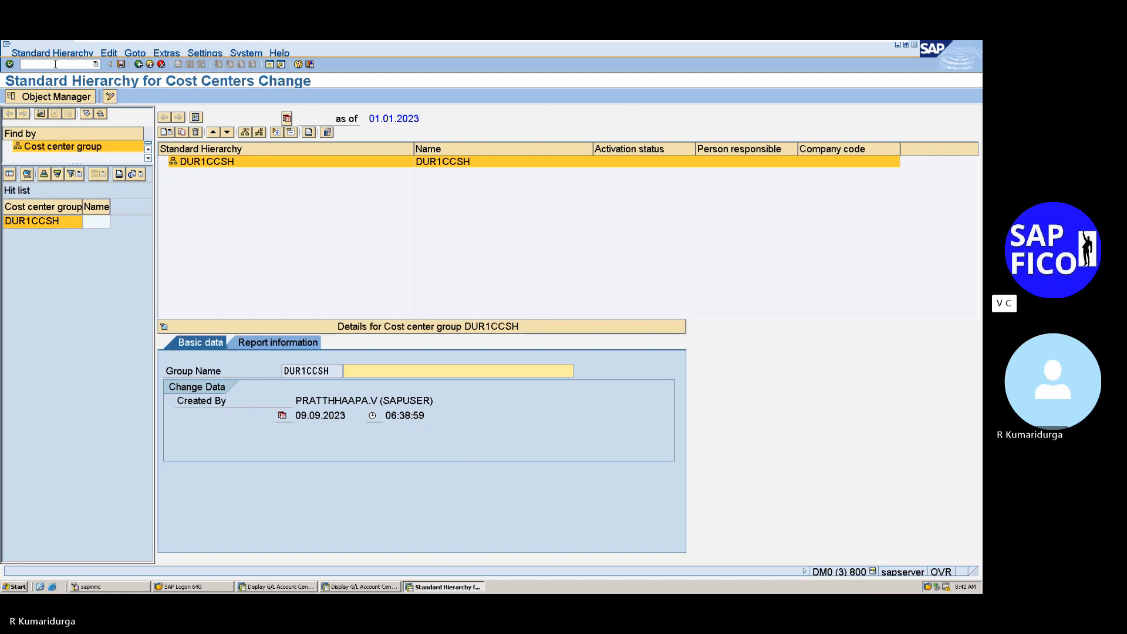
pyautogui.write('CONTRO')
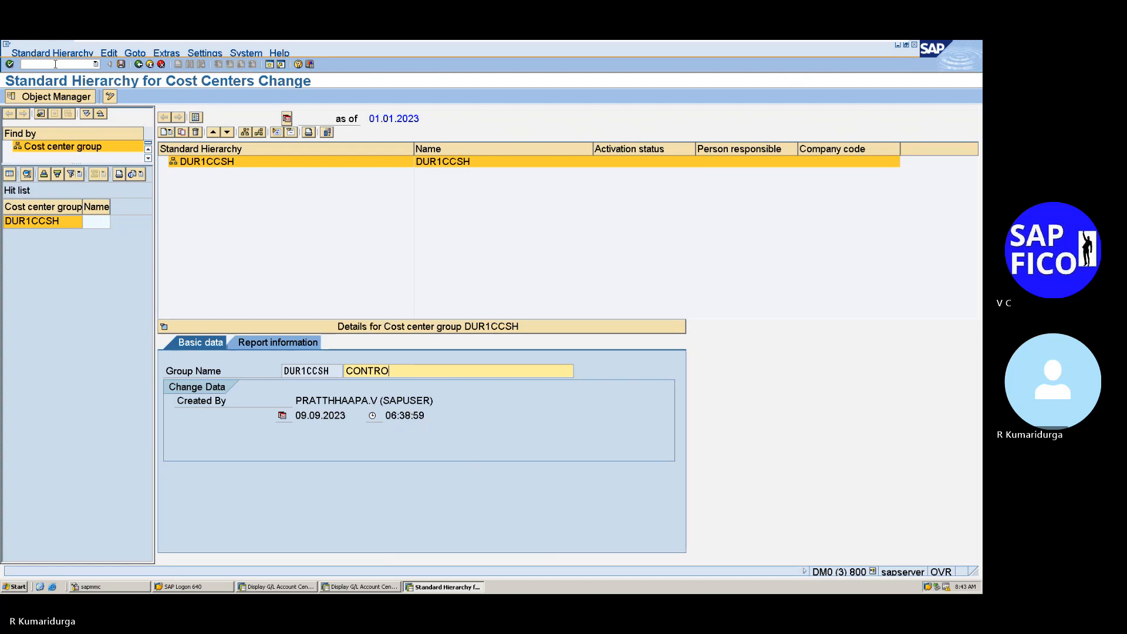
pyautogui.write('LLING ARE')
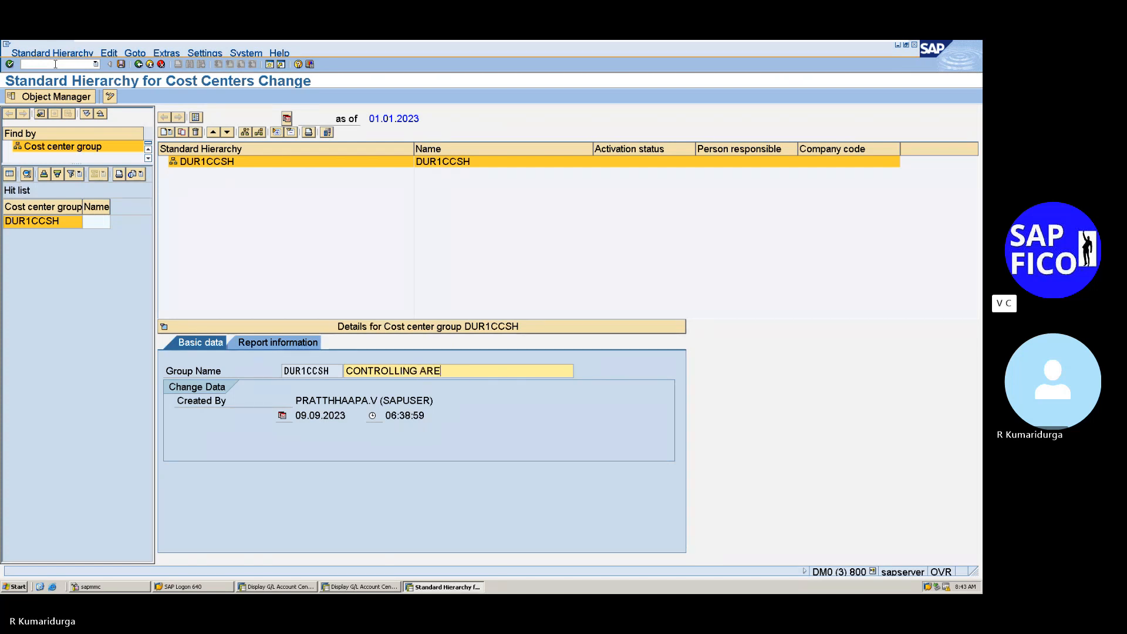
pyautogui.write('A FOR DUR1')
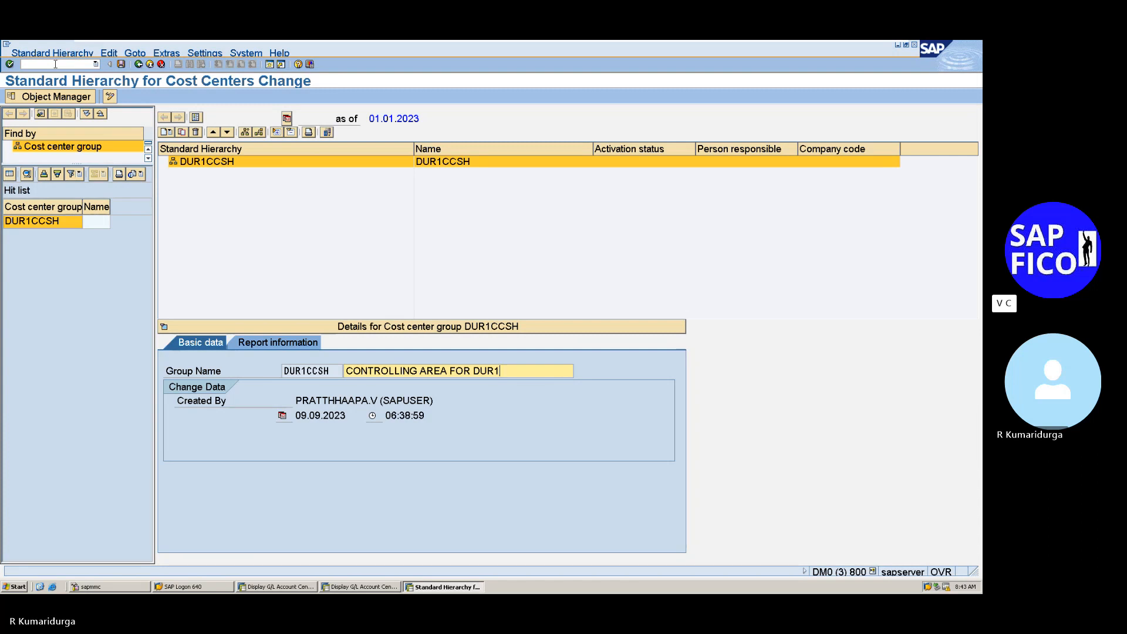
pyautogui.press('BackSpace')
pyautogui.press('BackSpace')
pyautogui.press('BackSpace')
pyautogui.press('BackSpace')
pyautogui.press('BackSpace')
pyautogui.press('BackSpace')
pyautogui.press('BackSpace')
pyautogui.press('BackSpace')
pyautogui.press('BackSpace')
pyautogui.press('BackSpace')
pyautogui.press('BackSpace')
pyautogui.press('BackSpace')
pyautogui.press('BackSpace')
pyautogui.press('BackSpace')
pyautogui.press('BackSpace')
pyautogui.press('BackSpace')
pyautogui.press('BackSpace')
pyautogui.press('BackSpace')
pyautogui.press('BackSpace')
pyautogui.press('BackSpace')
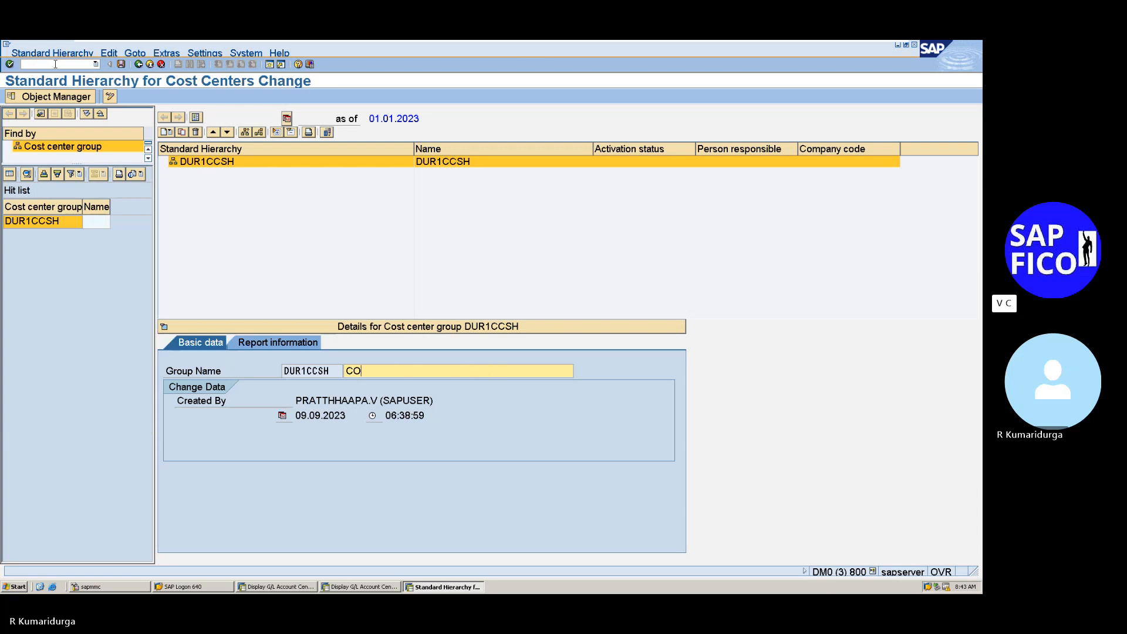
pyautogui.press('BackSpace')
pyautogui.press('BackSpace')
# Step: Name the top cost center group DUR1CCSH "COST CENTER ACCOUNTING FOR DUR1" and save the hierarchy
pyautogui.write('COST CENTER ACCOUNTING ')
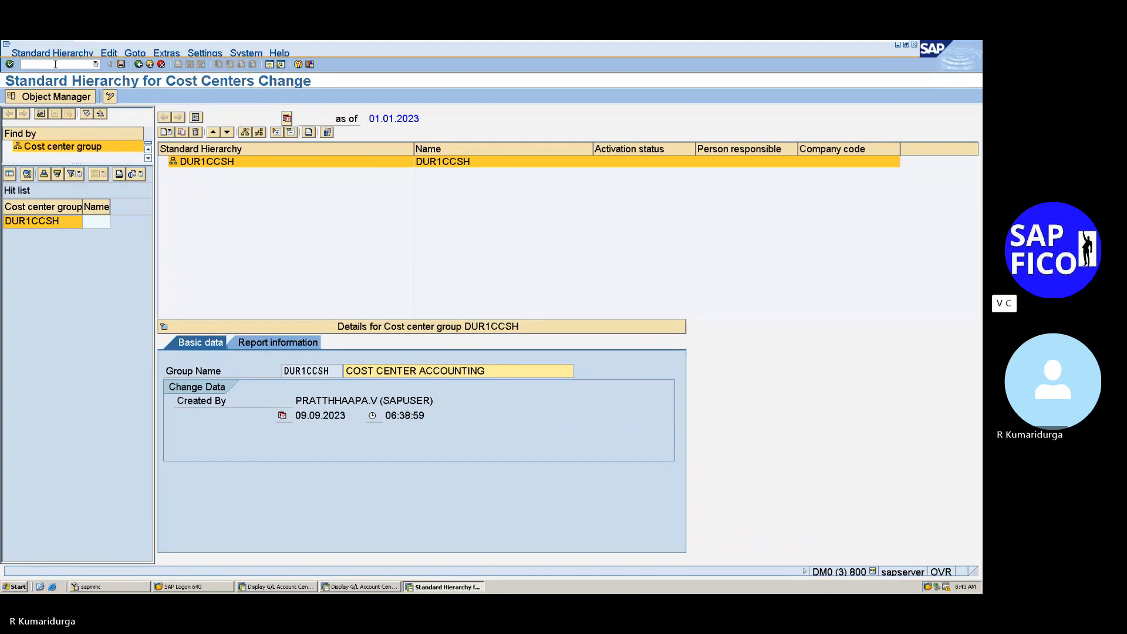
pyautogui.write('FOR DUR1')
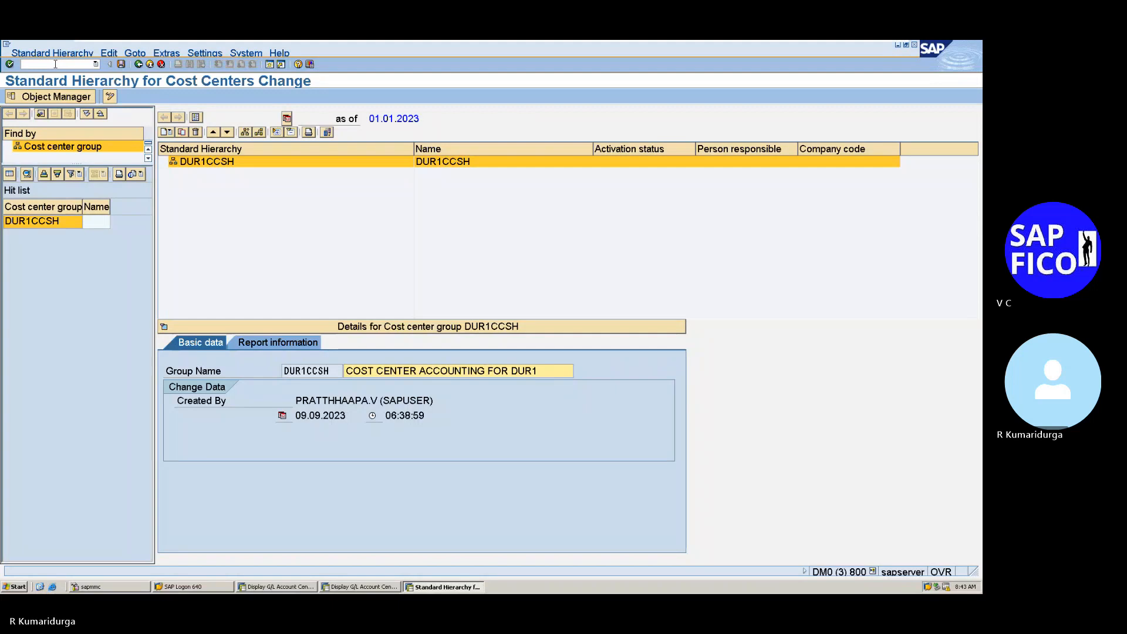
pyautogui.press('Return')
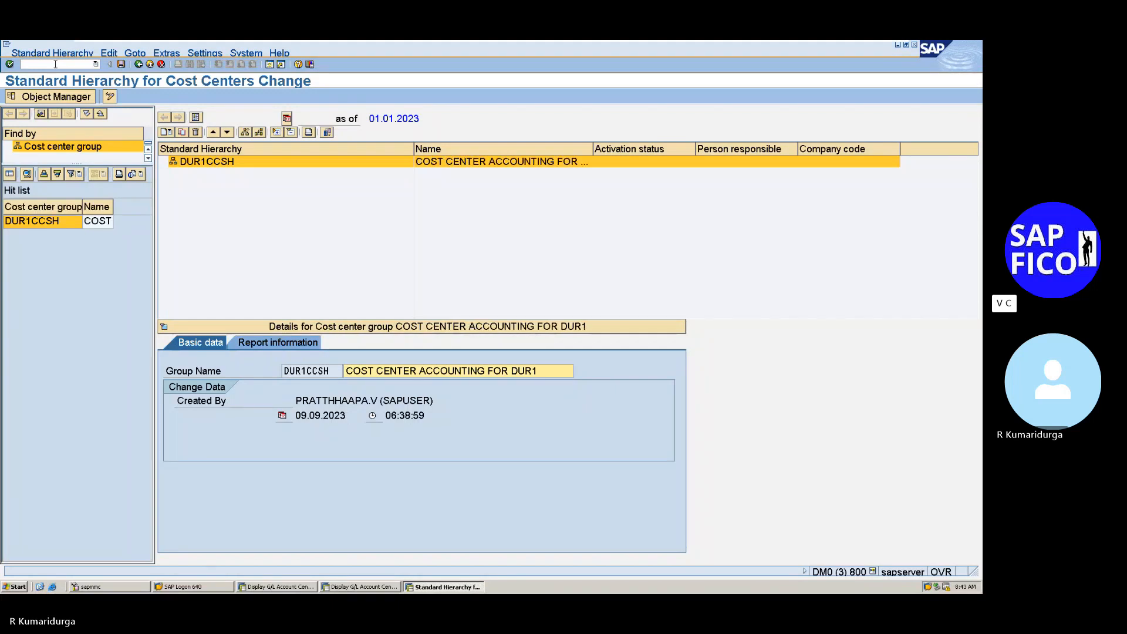
pyautogui.click(56, 64)
pyautogui.hotkey('ctrl', 's')
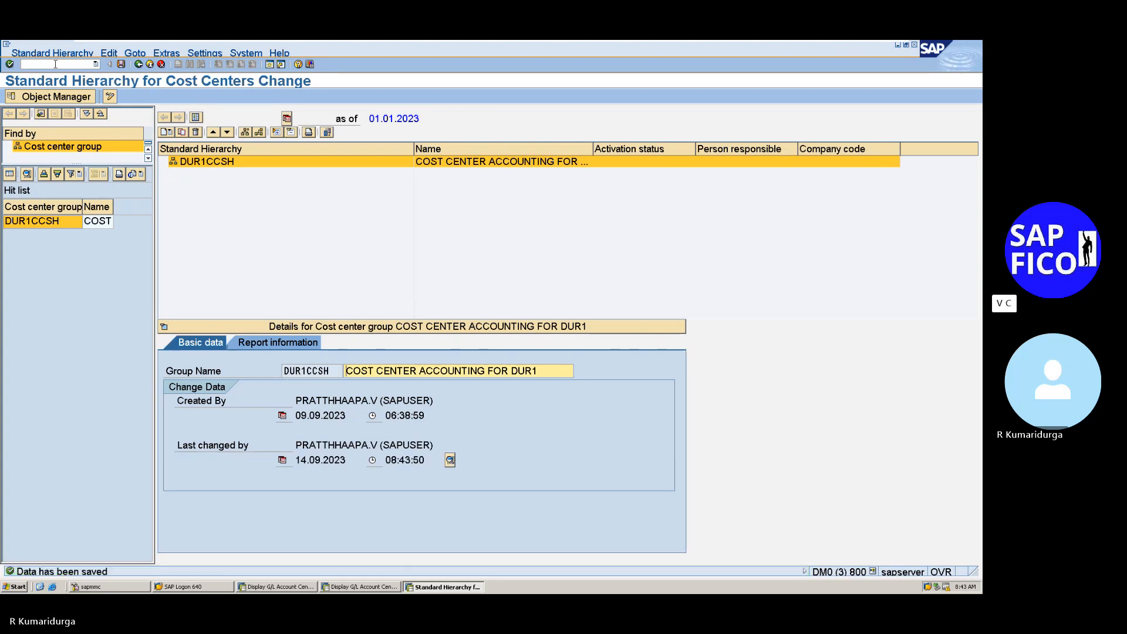
pyautogui.click(122, 64)
# Step: Create a lower-level group under DUR1CCSH with the group ID MARK_CTR
pyautogui.click(166, 132)
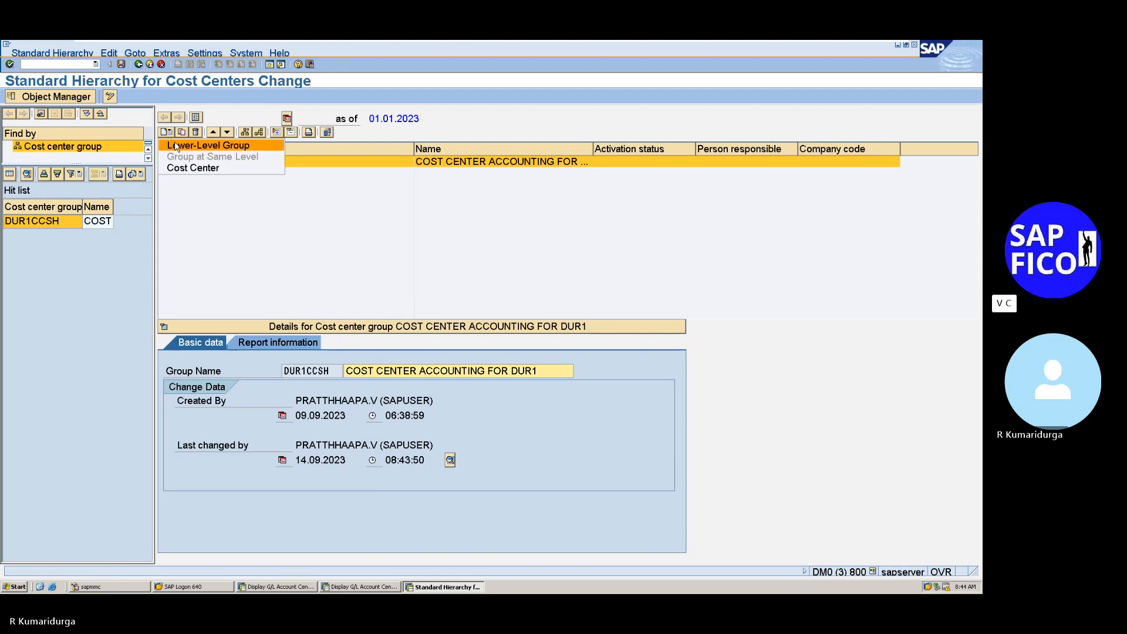
pyautogui.click(175, 147)
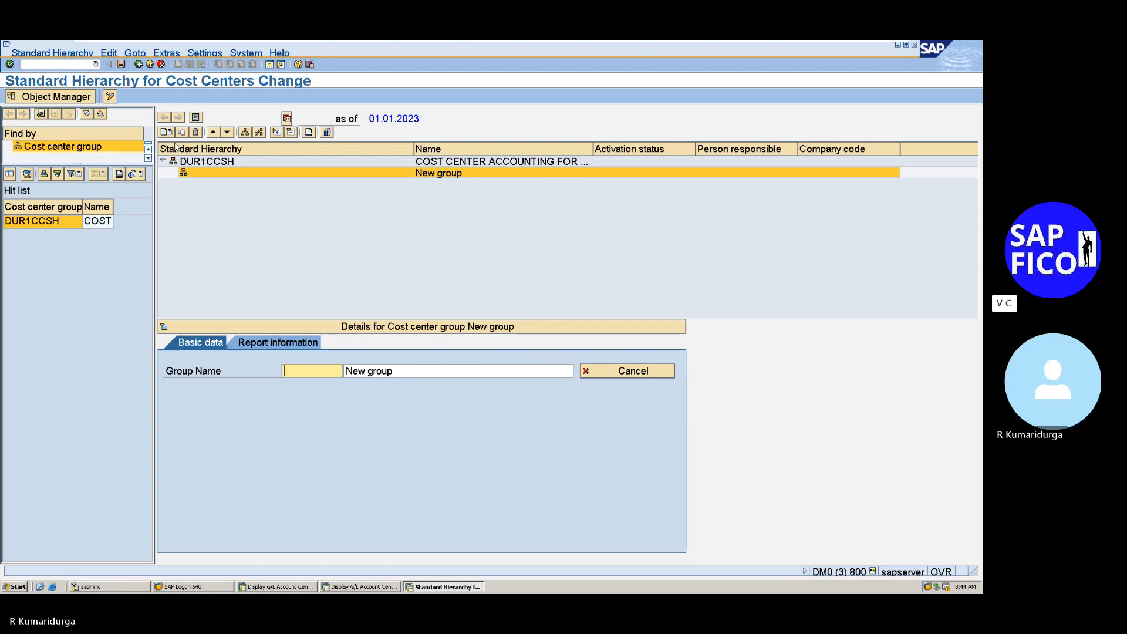
pyautogui.write('MARK_CTR')
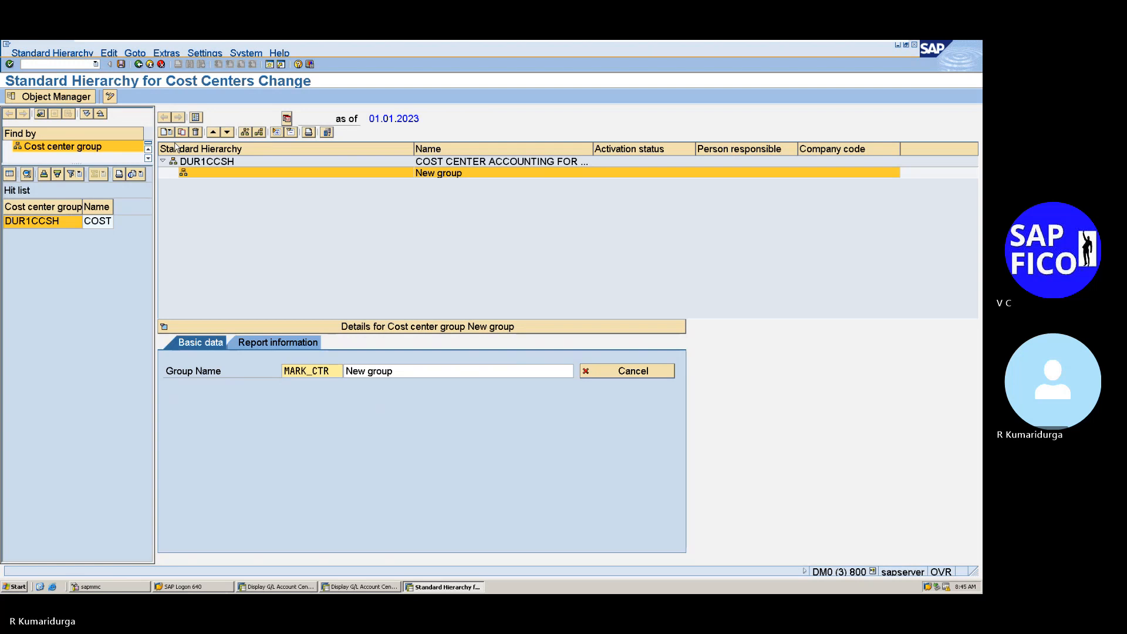
# Step: Replace the new group's default description with MARKETING COST CENTER and save the hierarchy
pyautogui.click(410, 369)
pyautogui.press('BackSpace')
pyautogui.press('BackSpace')
pyautogui.press('BackSpace')
pyautogui.press('BackSpace')
pyautogui.press('BackSpace')
pyautogui.press('BackSpace')
pyautogui.press('BackSpace')
pyautogui.press('BackSpace')
pyautogui.press('BackSpace')
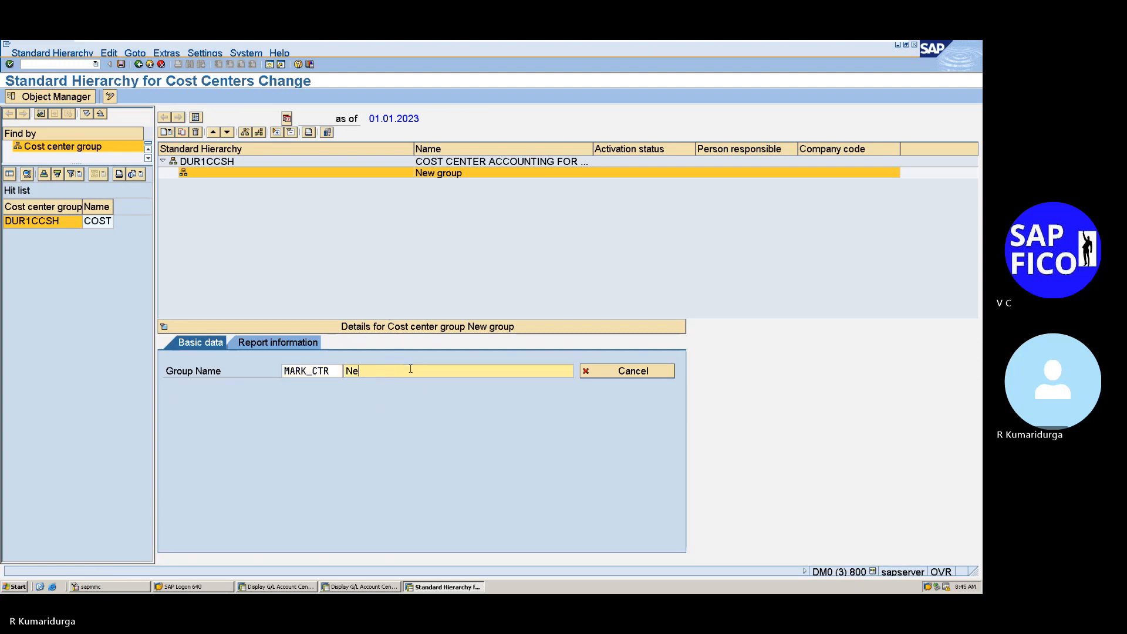
pyautogui.write('MARKETING ')
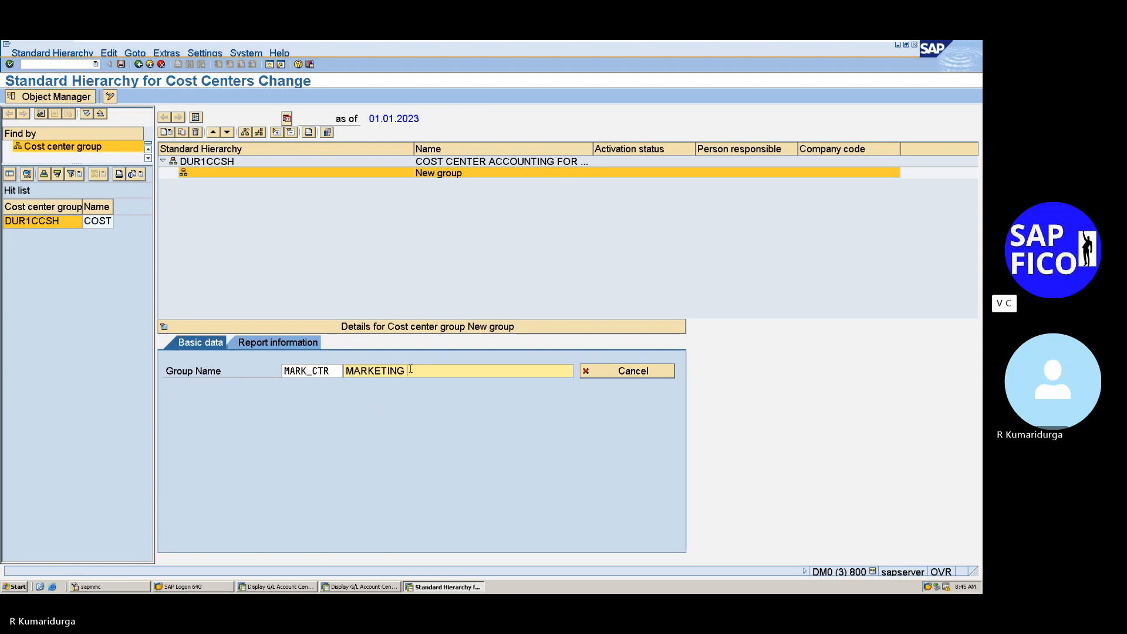
pyautogui.write('COST CENTER')
pyautogui.press('Return')
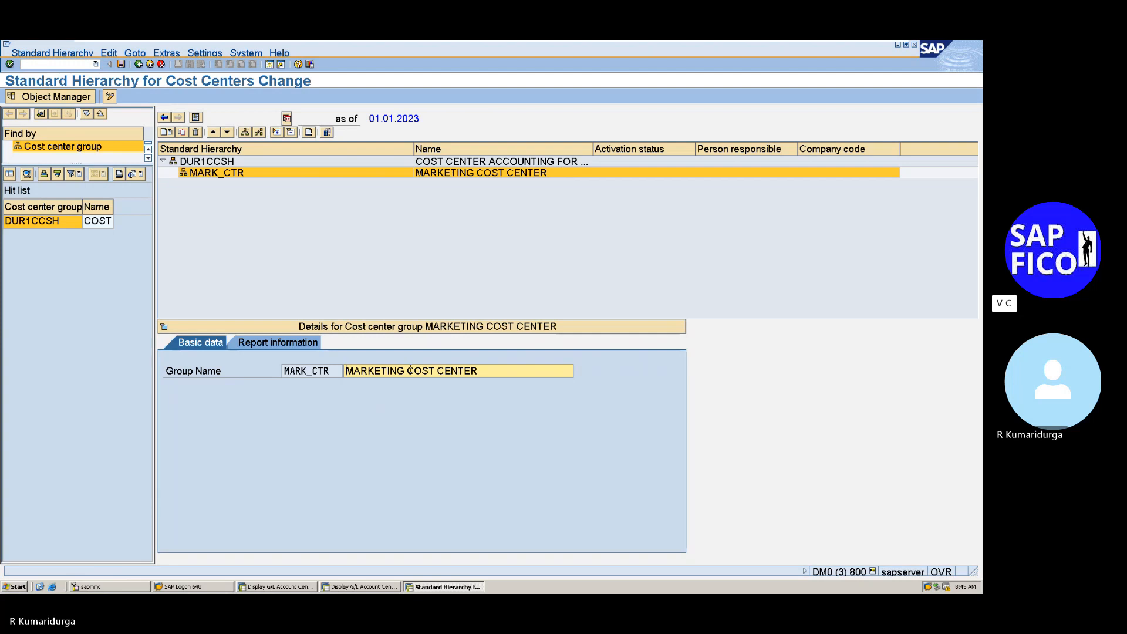
pyautogui.hotkey('ctrl', 's')
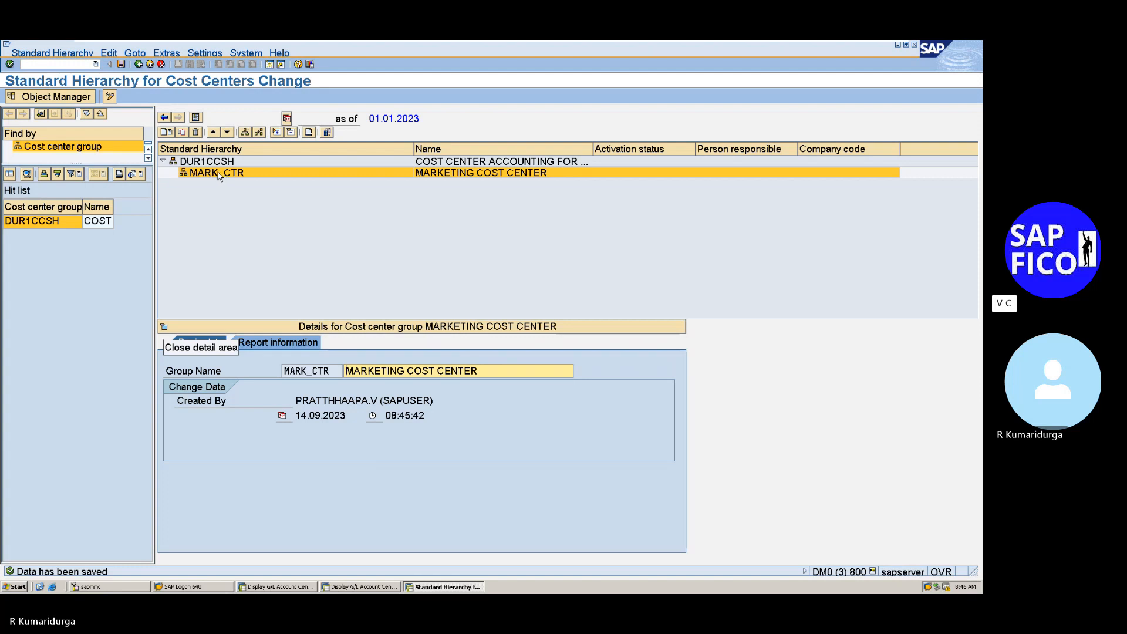
pyautogui.click(167, 133)
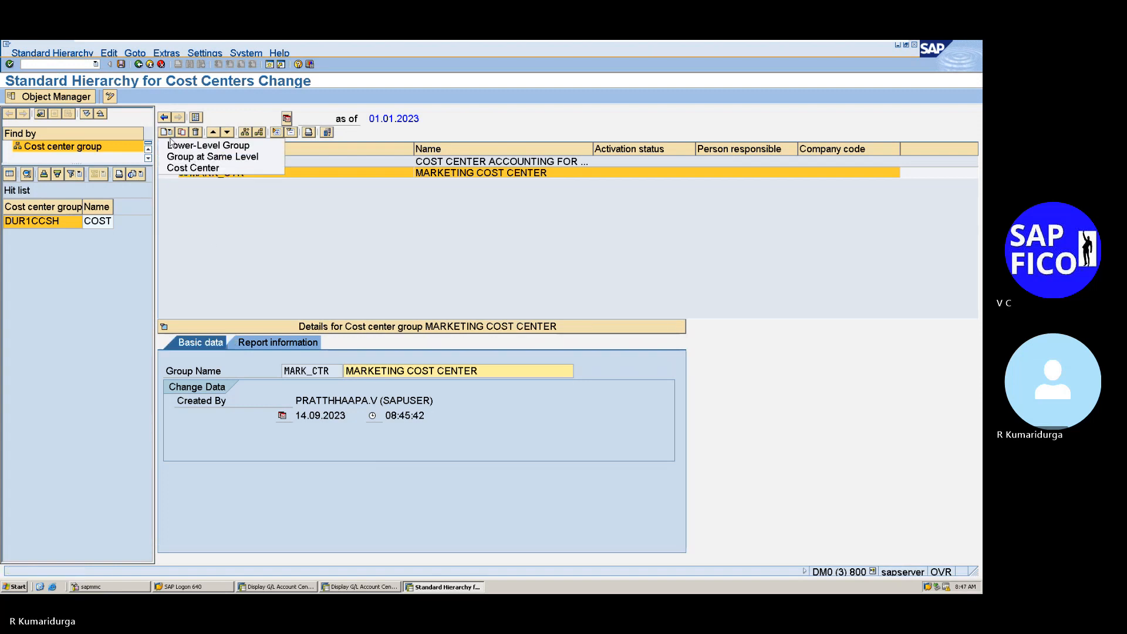
pyautogui.click(226, 151)
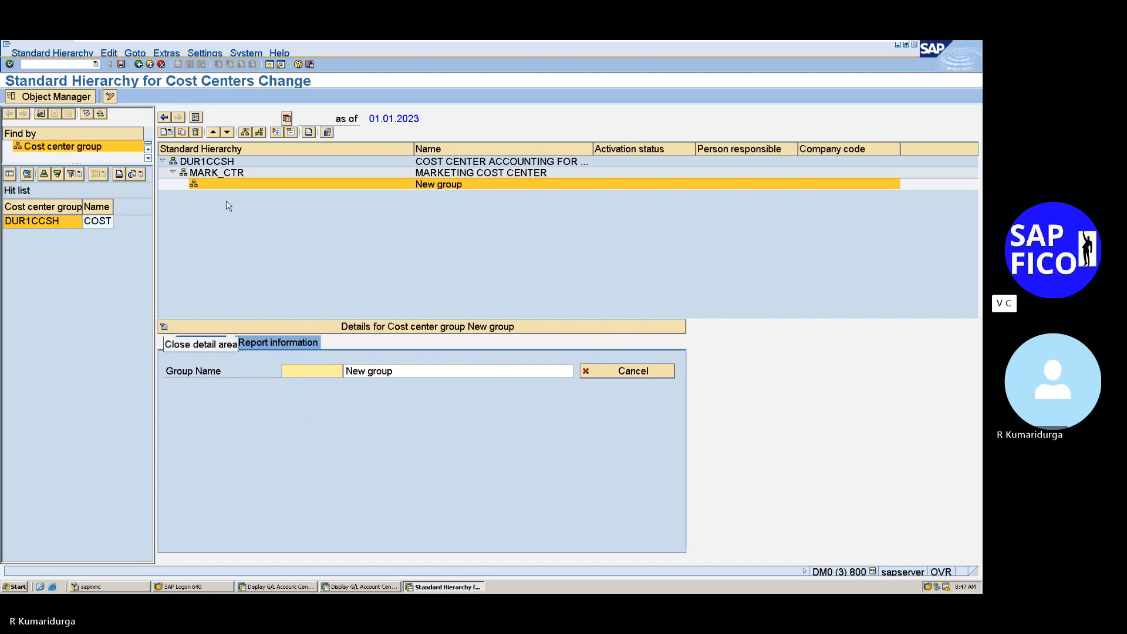
pyautogui.click(39, 62)
pyautogui.write('/')
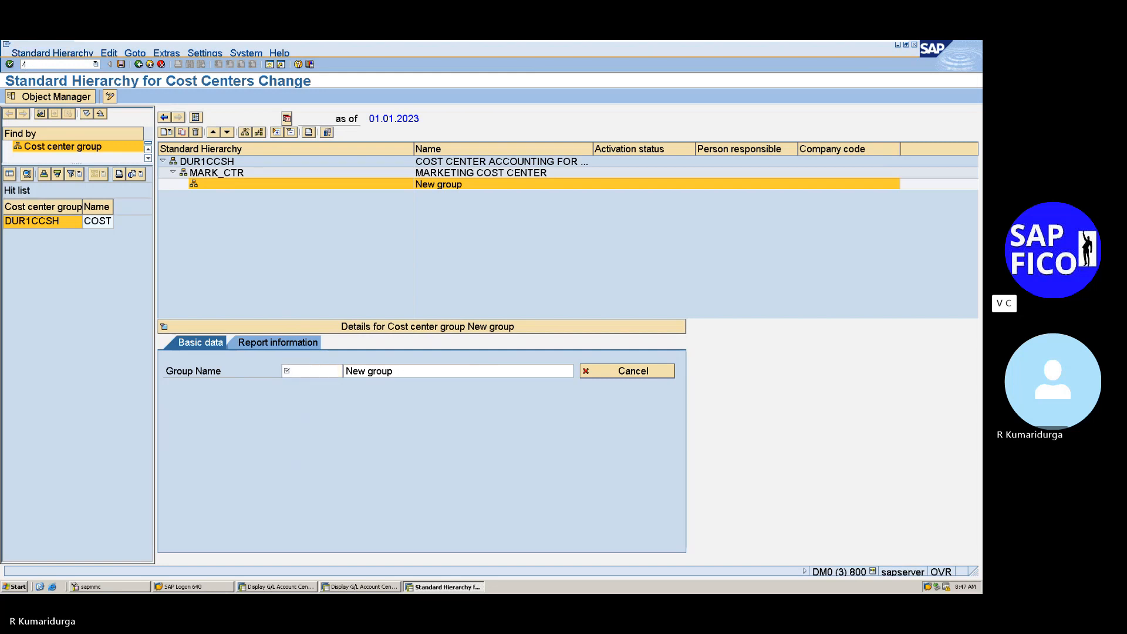
pyautogui.write('N')
pyautogui.press('Return')
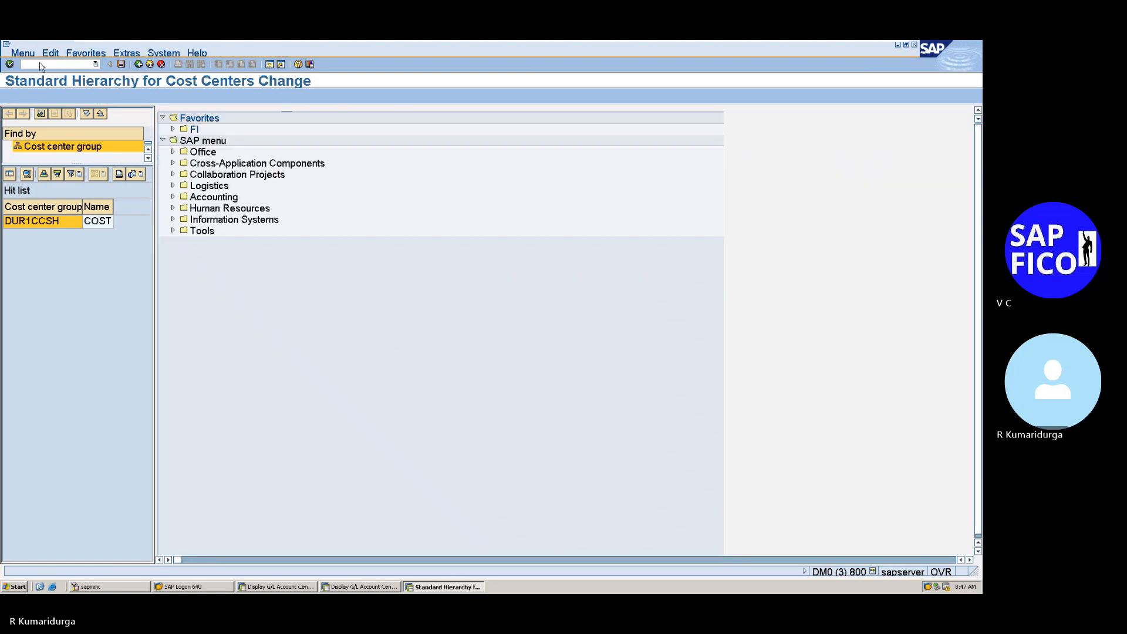
pyautogui.write('OKEO')
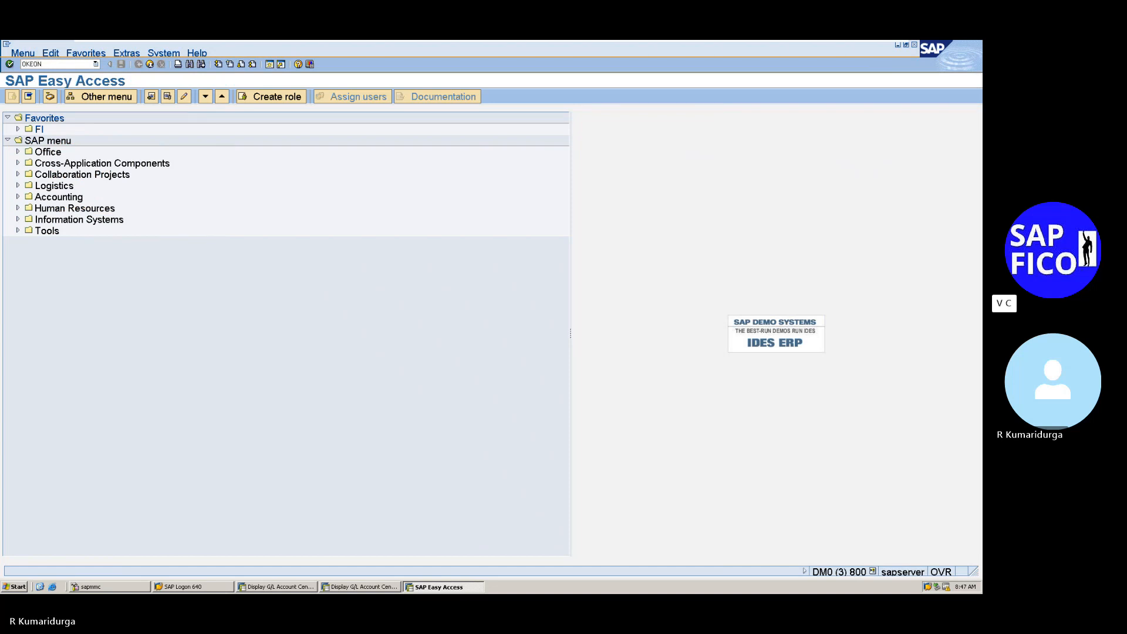
pyautogui.write('N')
pyautogui.press('Return')
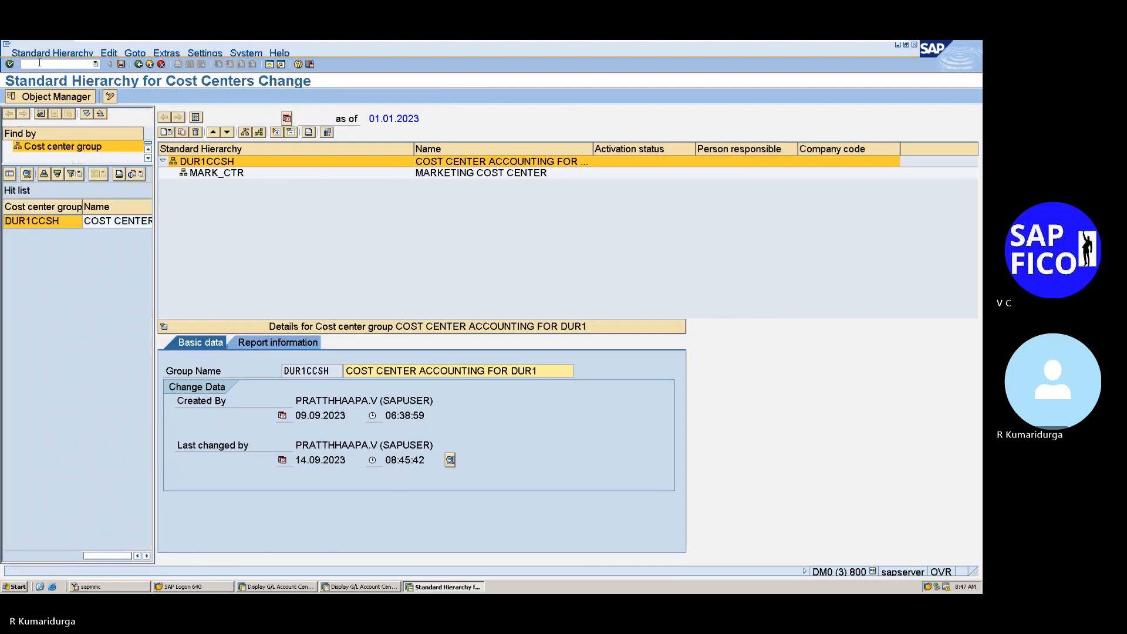
# Step: Create a lower-level group PRD_CTR under DUR1CCSH, described as PRODUCTION COST CENTER, and save the hierarchy
pyautogui.click(166, 132)
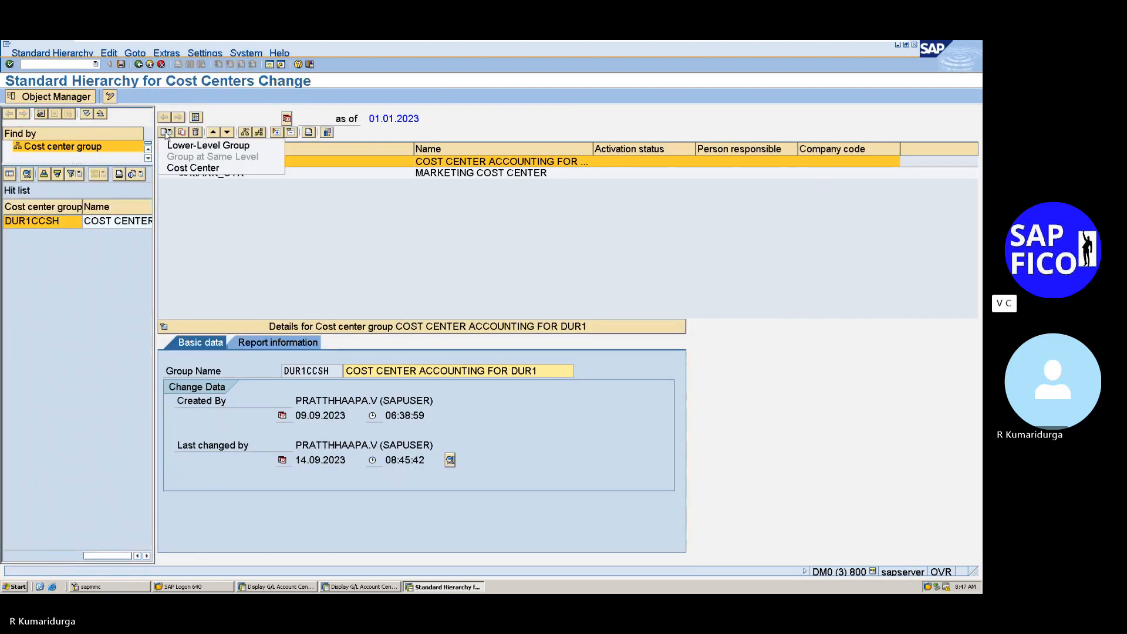
pyautogui.click(177, 147)
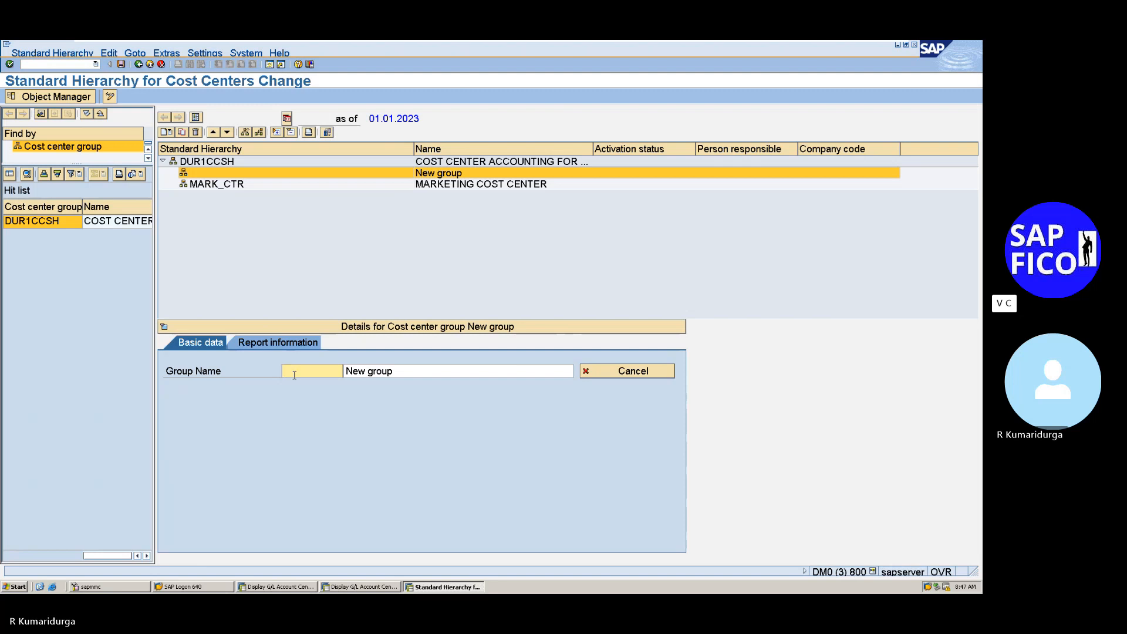
pyautogui.write('PRD_')
pyautogui.write('CTR')
pyautogui.press('Tab')
pyautogui.write('PRODUC')
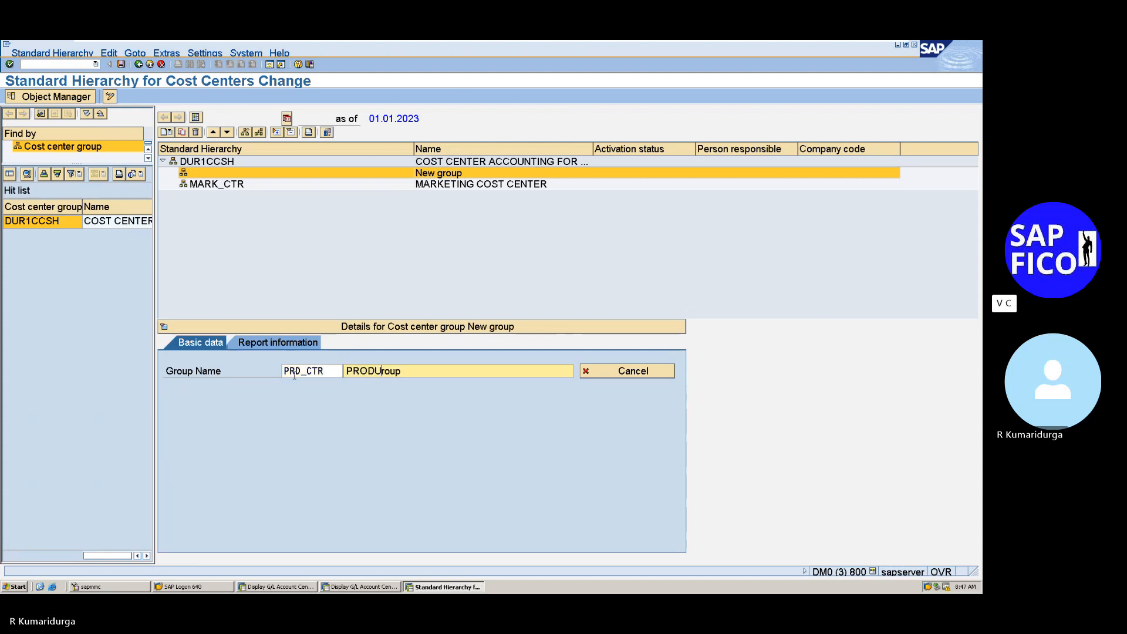
pyautogui.write('TION COS')
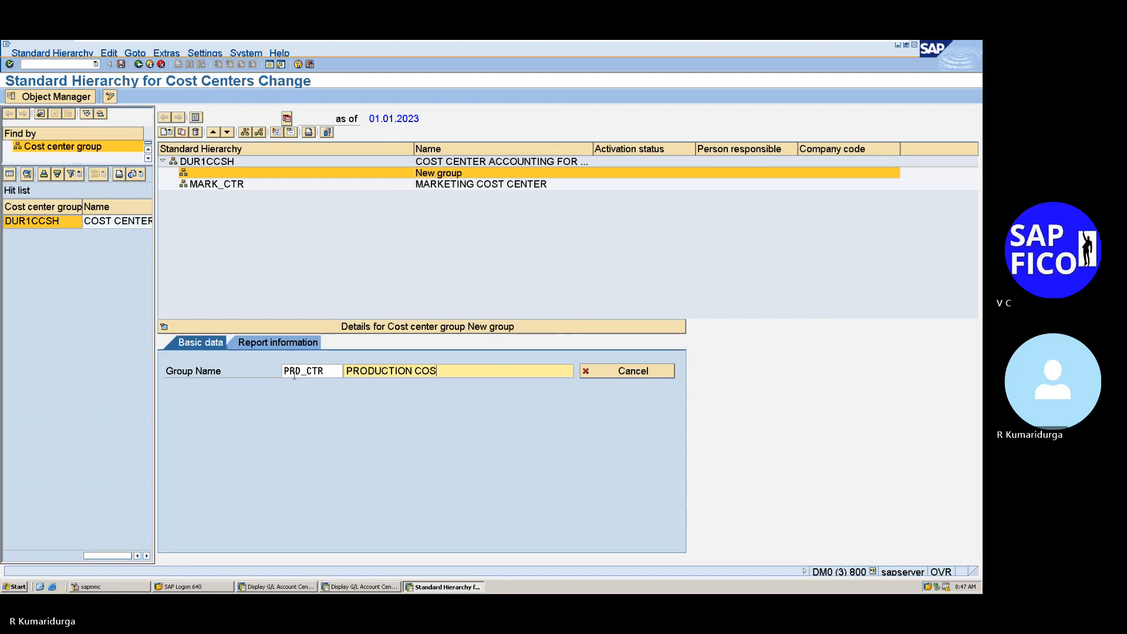
pyautogui.write('T CENTER')
pyautogui.press('Return')
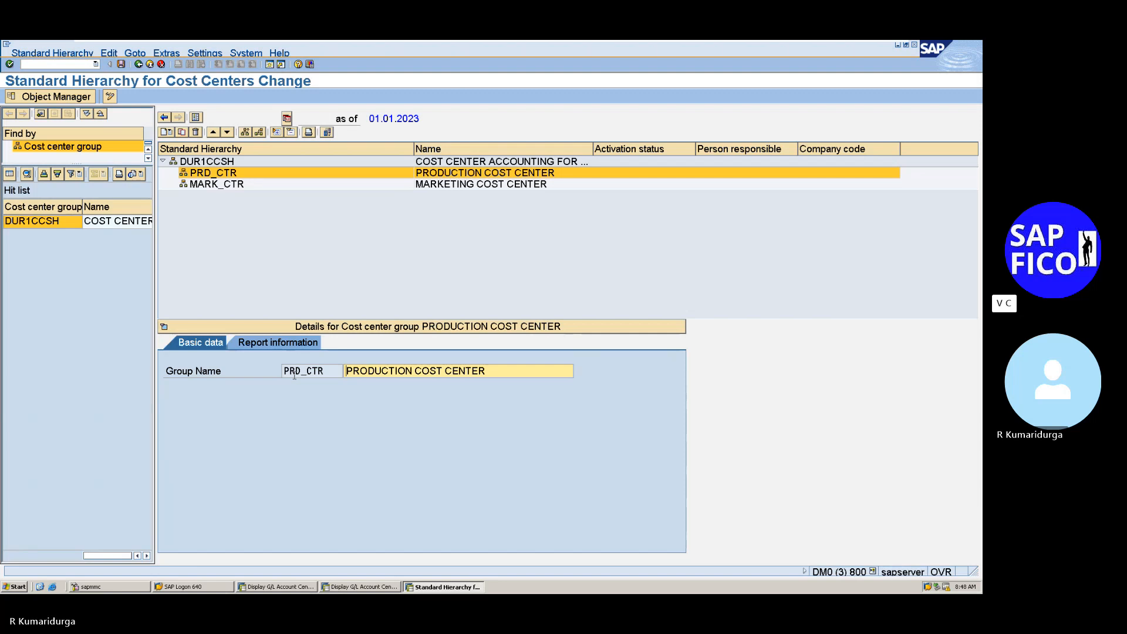
pyautogui.click(295, 373)
pyautogui.hotkey('ctrl', 's')
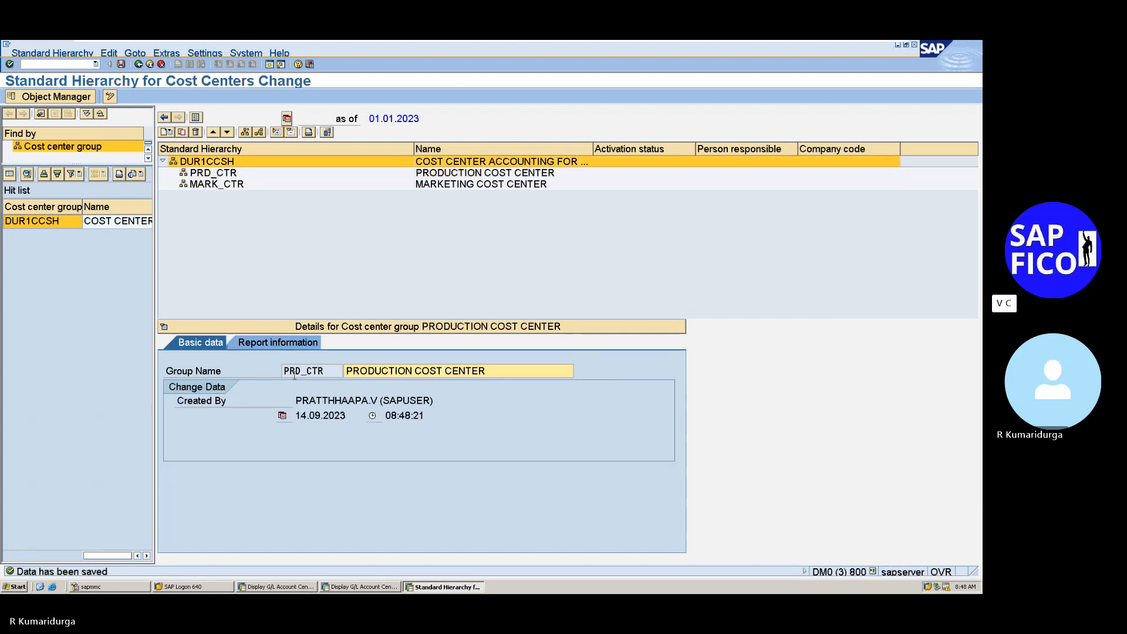
# Step: Create another lower-level group under DUR1CCSH with the group ID ADMN_CTR
pyautogui.click(212, 163)
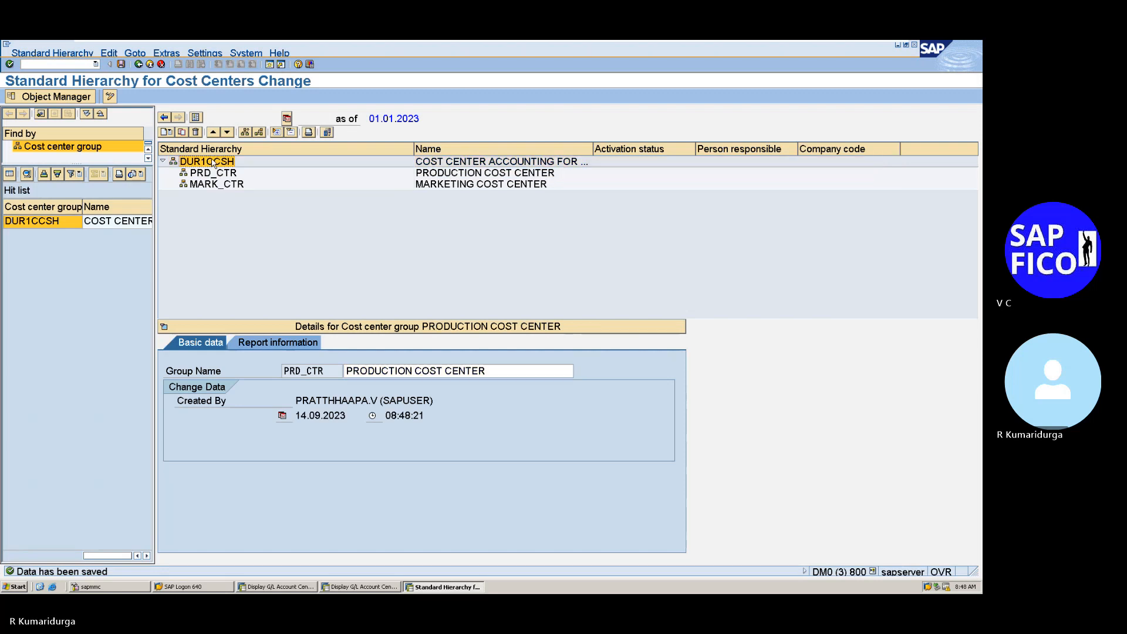
pyautogui.click(167, 132)
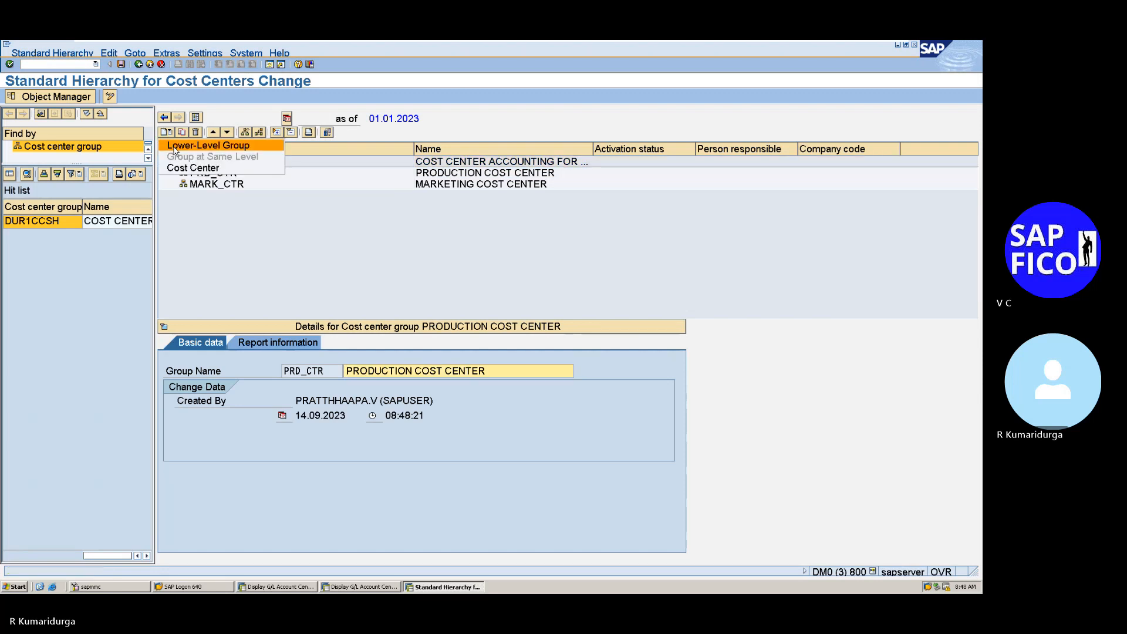
pyautogui.click(174, 146)
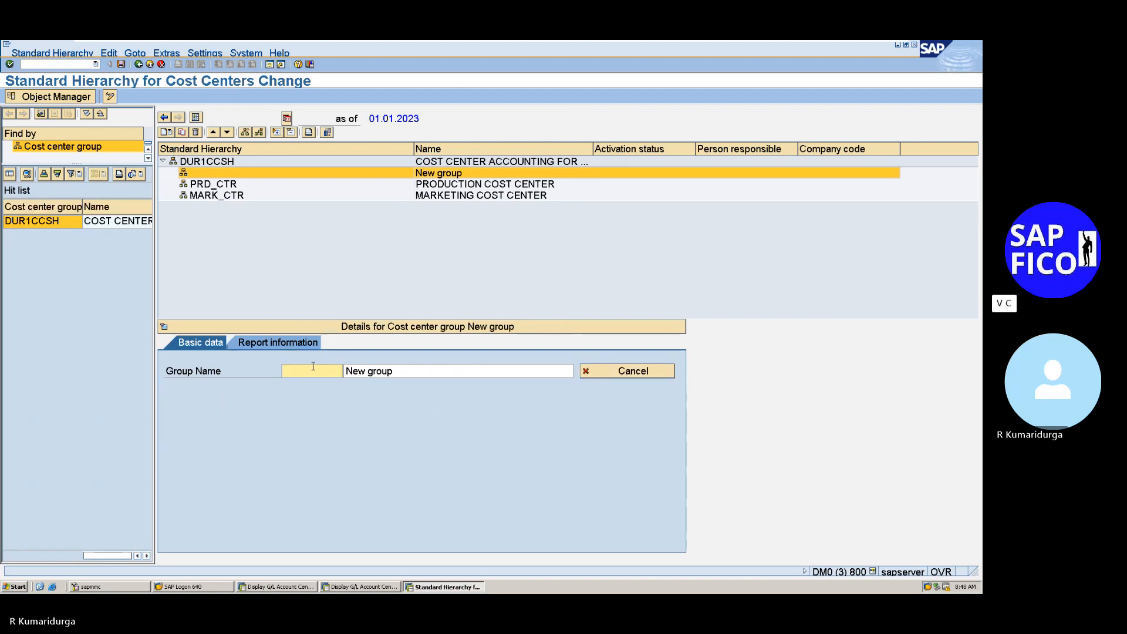
pyautogui.write('ADMN_CTR')
pyautogui.press('Tab')
pyautogui.press('Tab')
# Step: Replace the ADMN_CTR group's default description with ADMINISTATION COST CENTER and save the hierarchy
pyautogui.click(347, 370)
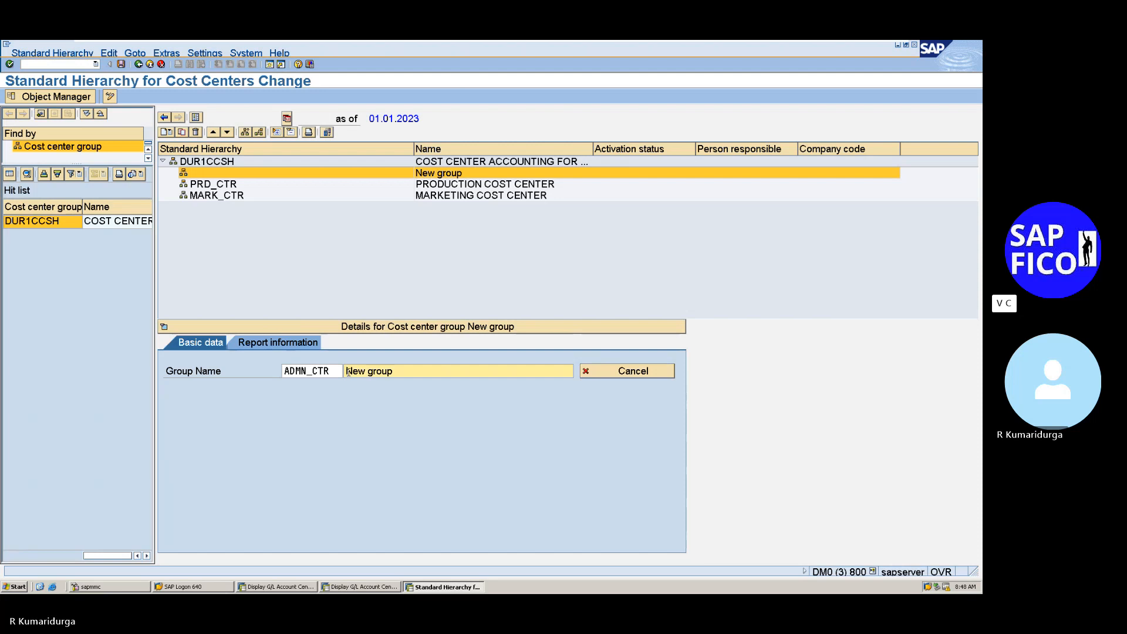
pyautogui.write('ADMINISTATION GROUP')
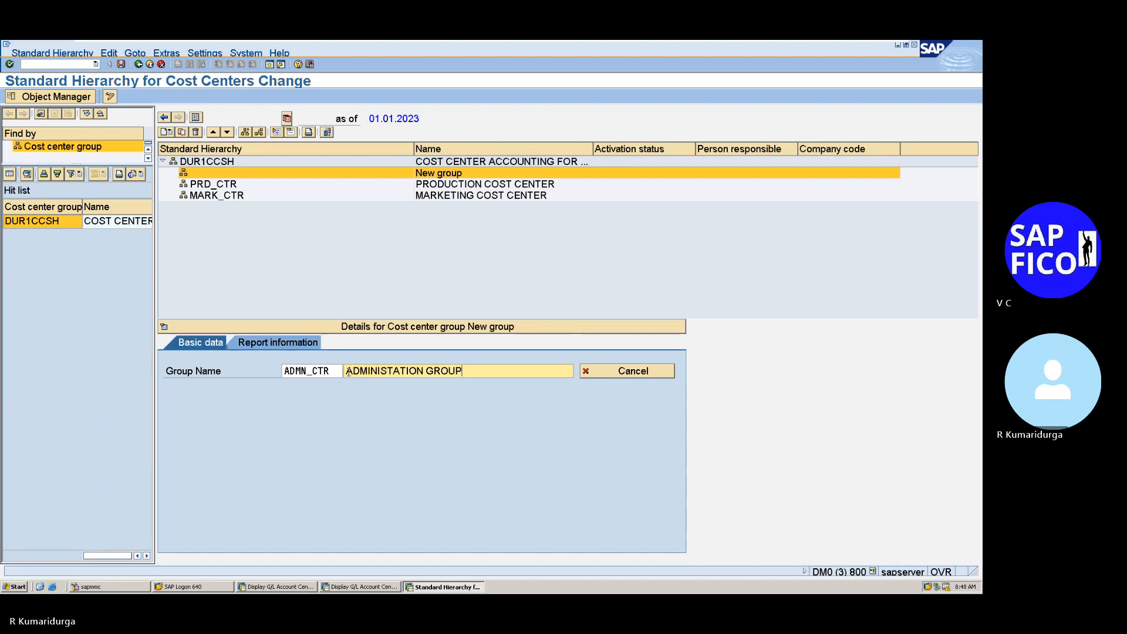
pyautogui.press('BackSpace')
pyautogui.press('BackSpace')
pyautogui.press('BackSpace')
pyautogui.press('BackSpace')
pyautogui.press('BackSpace')
pyautogui.write('COST CENTER')
pyautogui.press('Return')
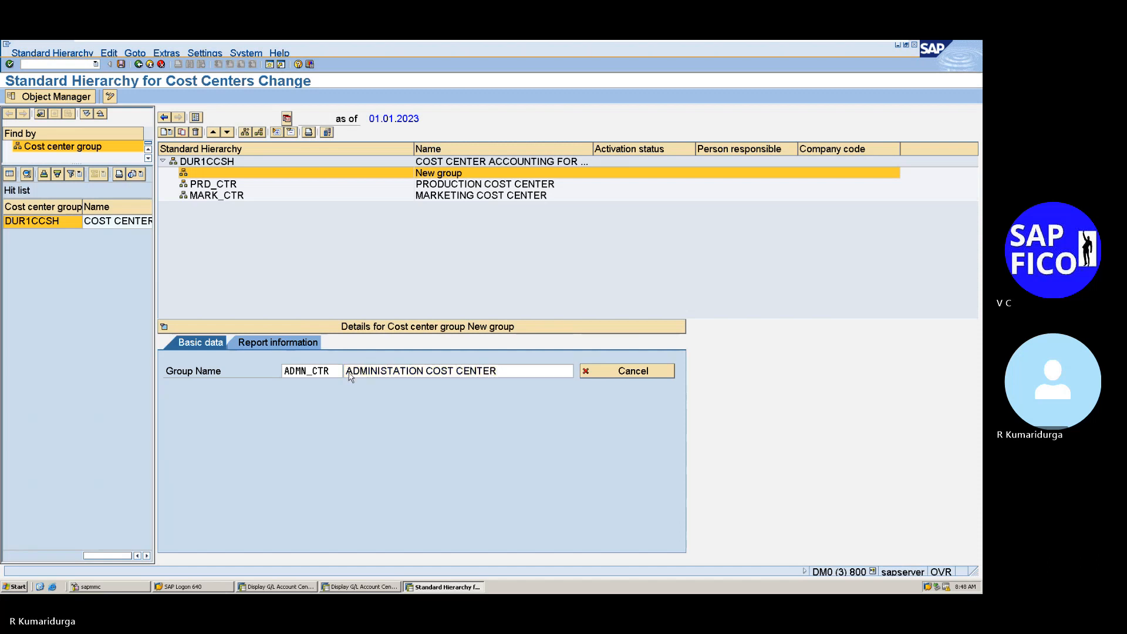
pyautogui.hotkey('ctrl', 's')
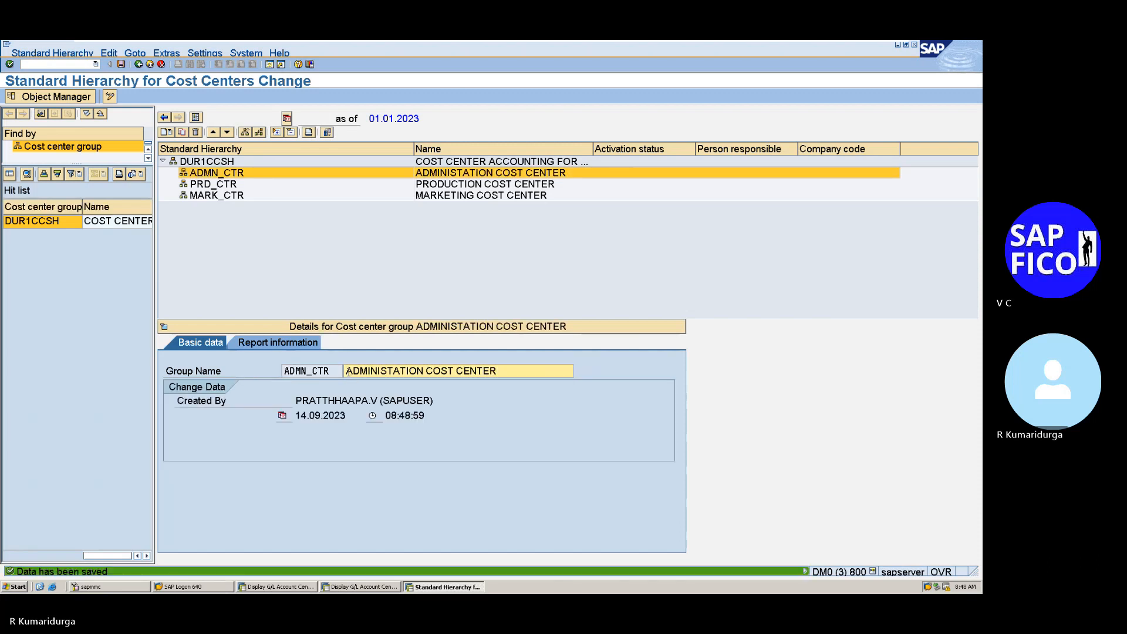
# Step: Create a lower-level group SERV_CTR under DUR1CCSH, described as SERVICE COST CENTER, and save the hierarchy
pyautogui.click(225, 163)
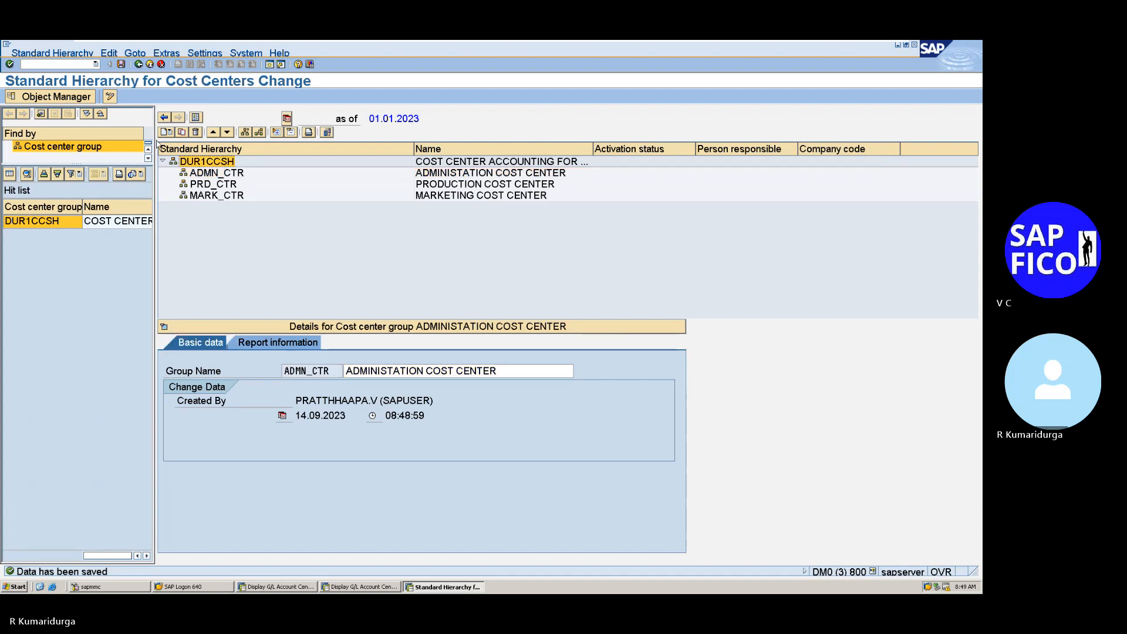
pyautogui.click(168, 133)
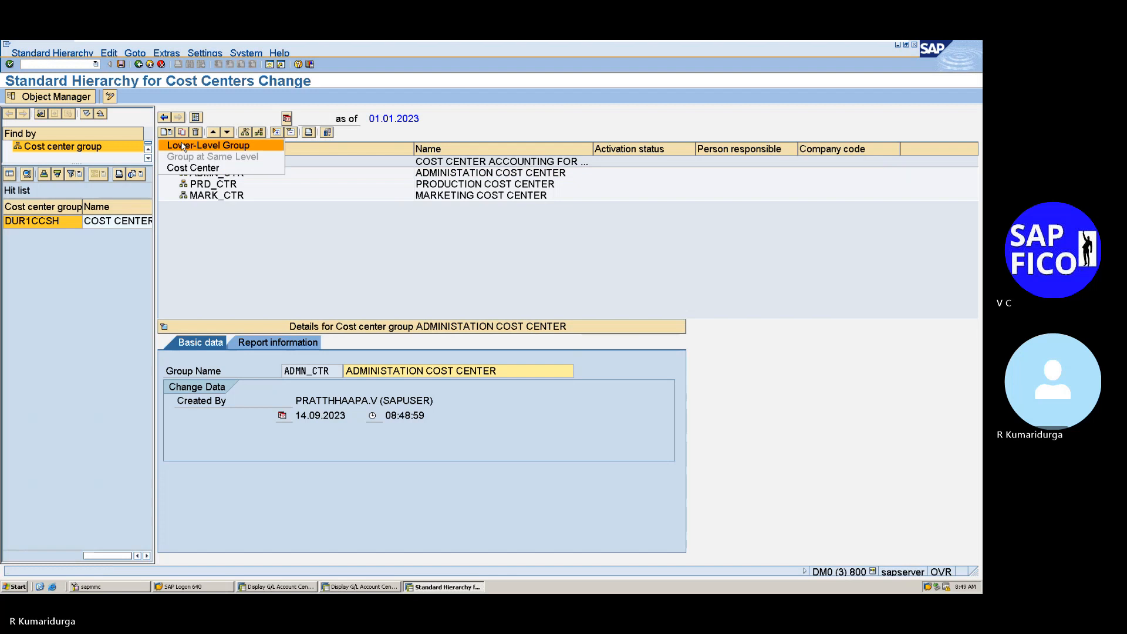
pyautogui.click(183, 147)
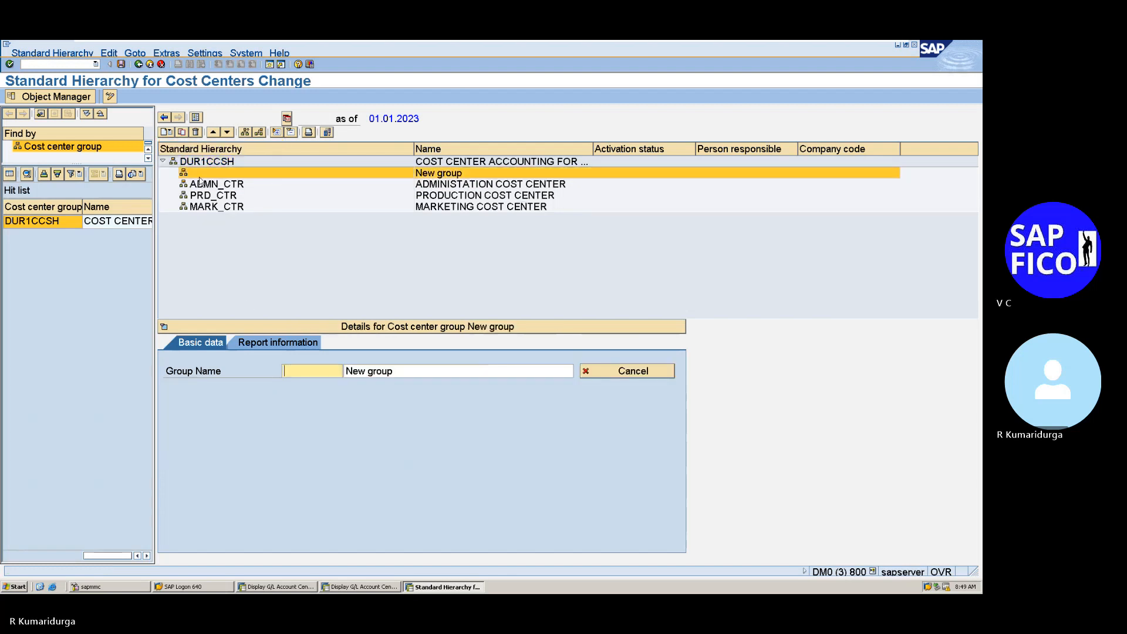
pyautogui.click(295, 368)
pyautogui.write('SERV_')
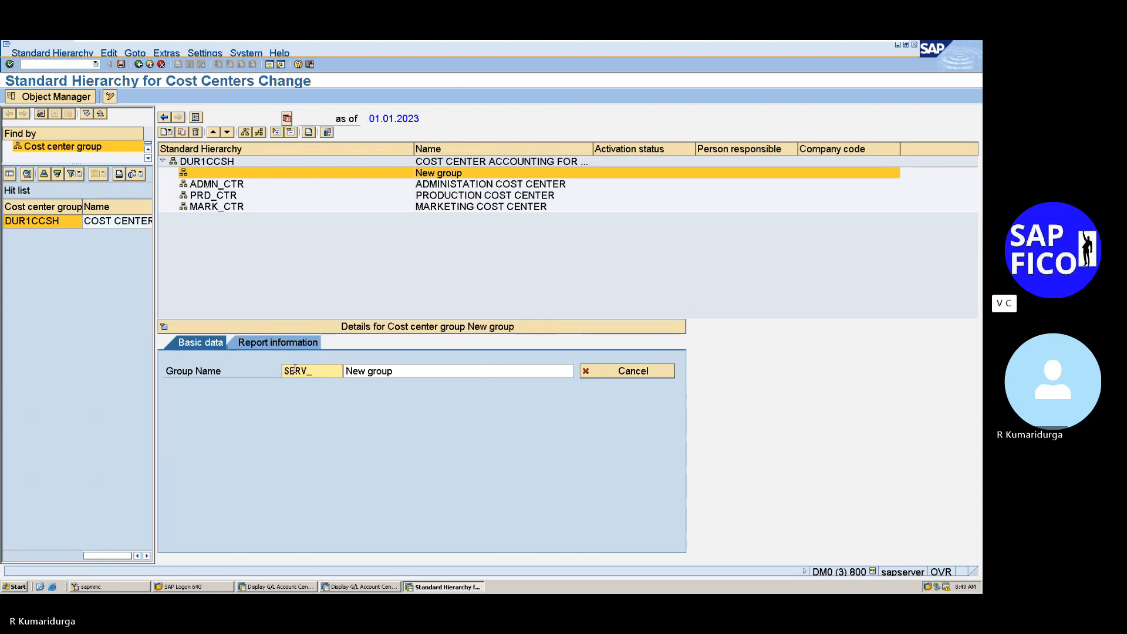
pyautogui.write('CTR')
pyautogui.press('Tab')
pyautogui.write('SER')
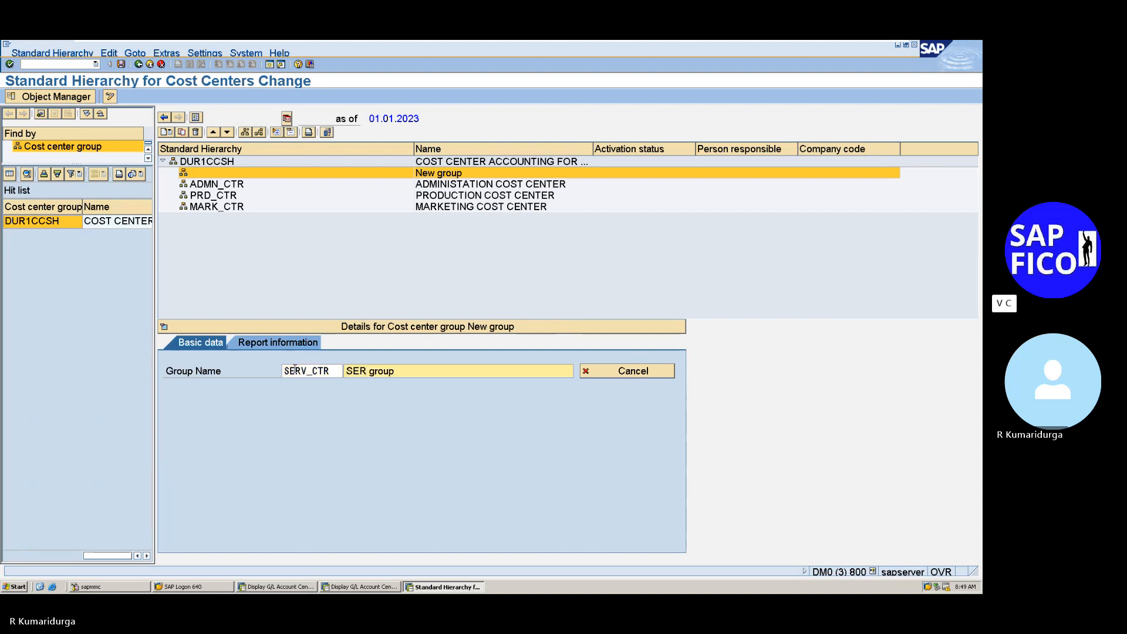
pyautogui.write('VICE CO')
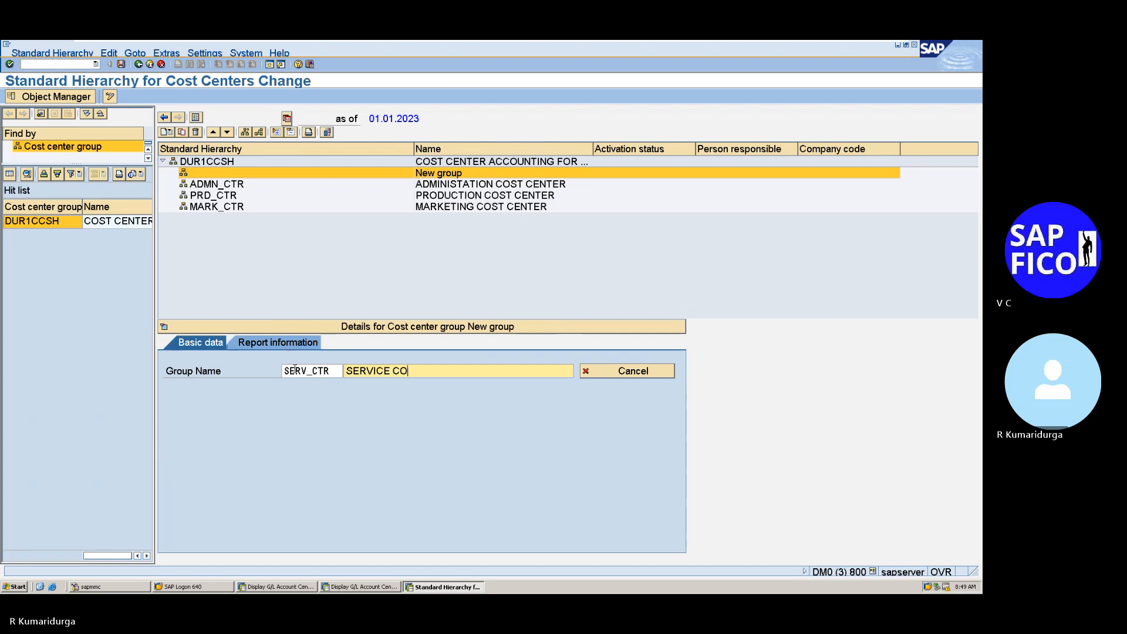
pyautogui.write('ST CENTER')
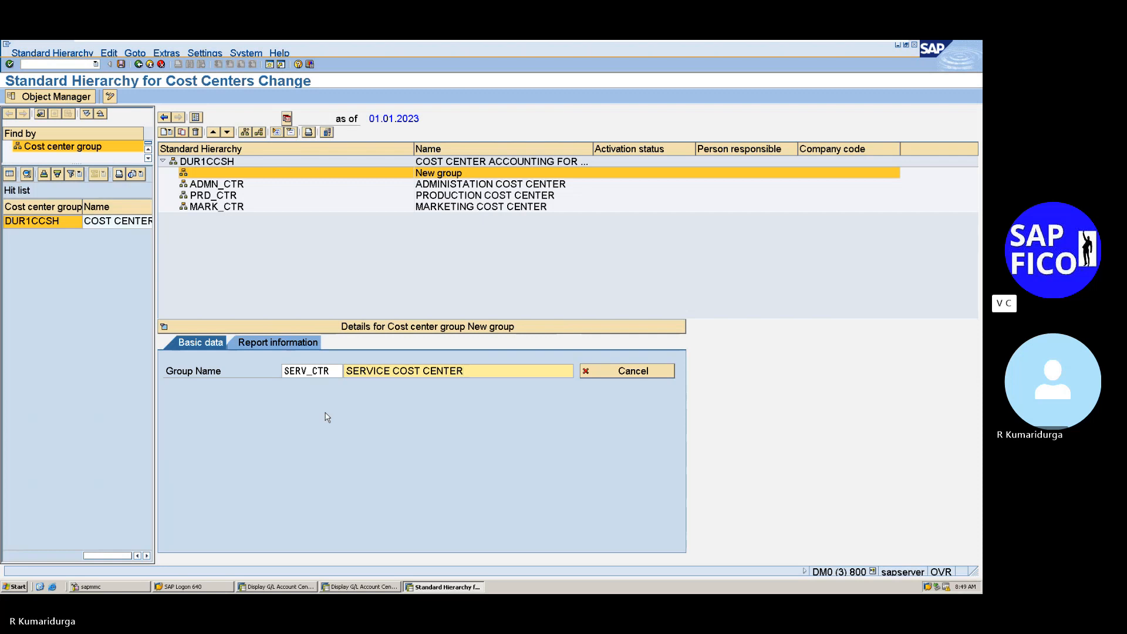
pyautogui.press('Return')
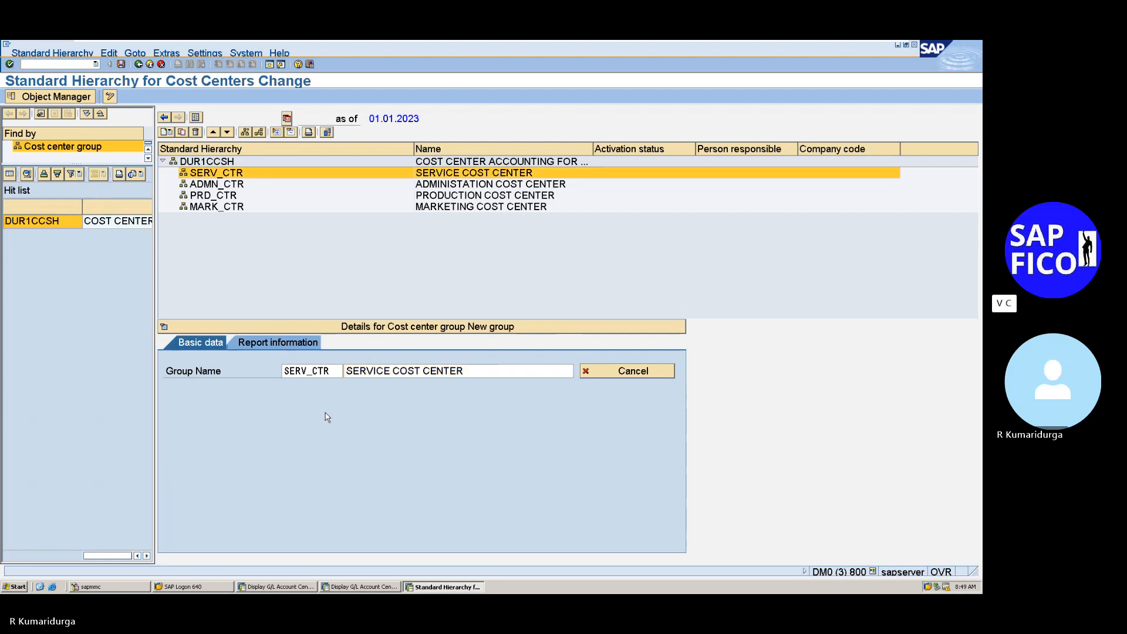
pyautogui.hotkey('ctrl', 's')
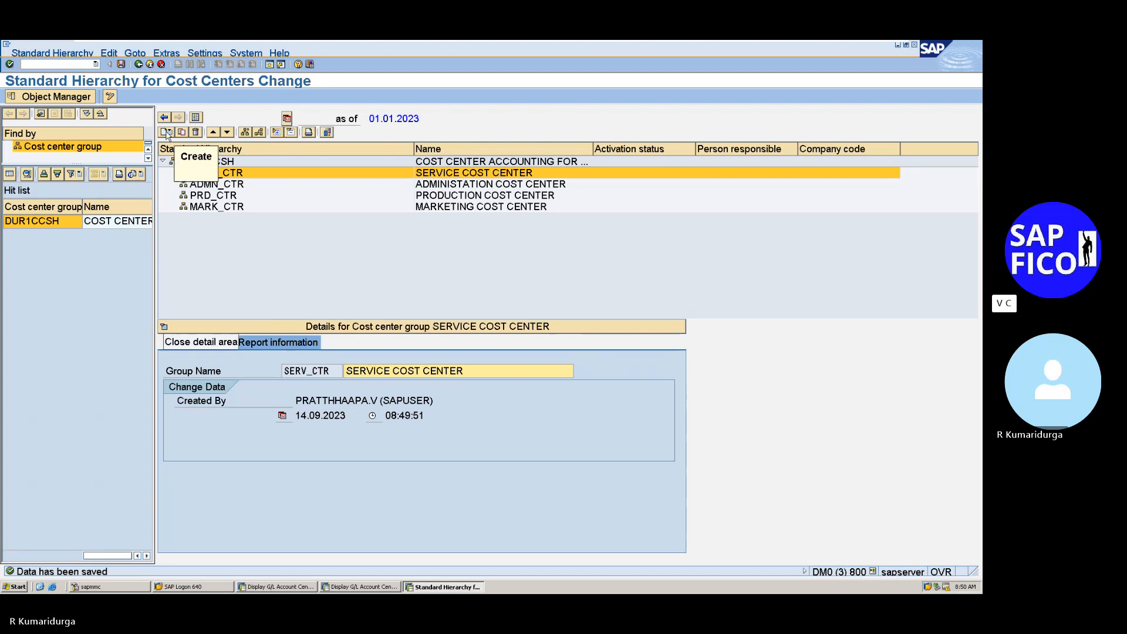
# Step: Select the top cost center group DUR1CCSH in the standard hierarchy
pyautogui.click(165, 132)
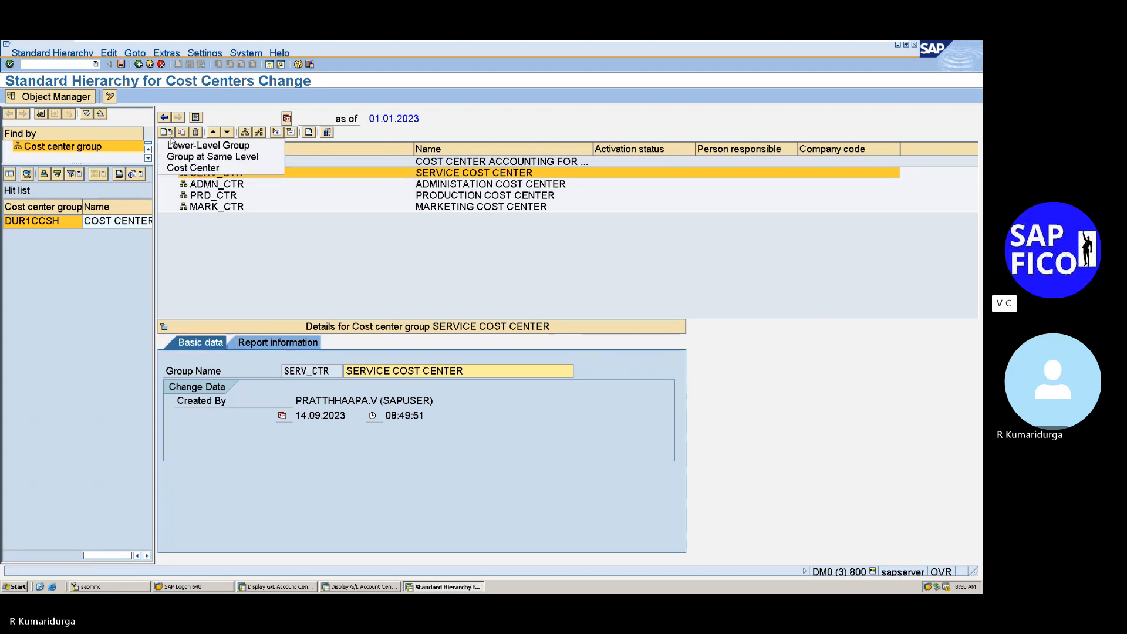
pyautogui.click(370, 154)
pyautogui.click(187, 162)
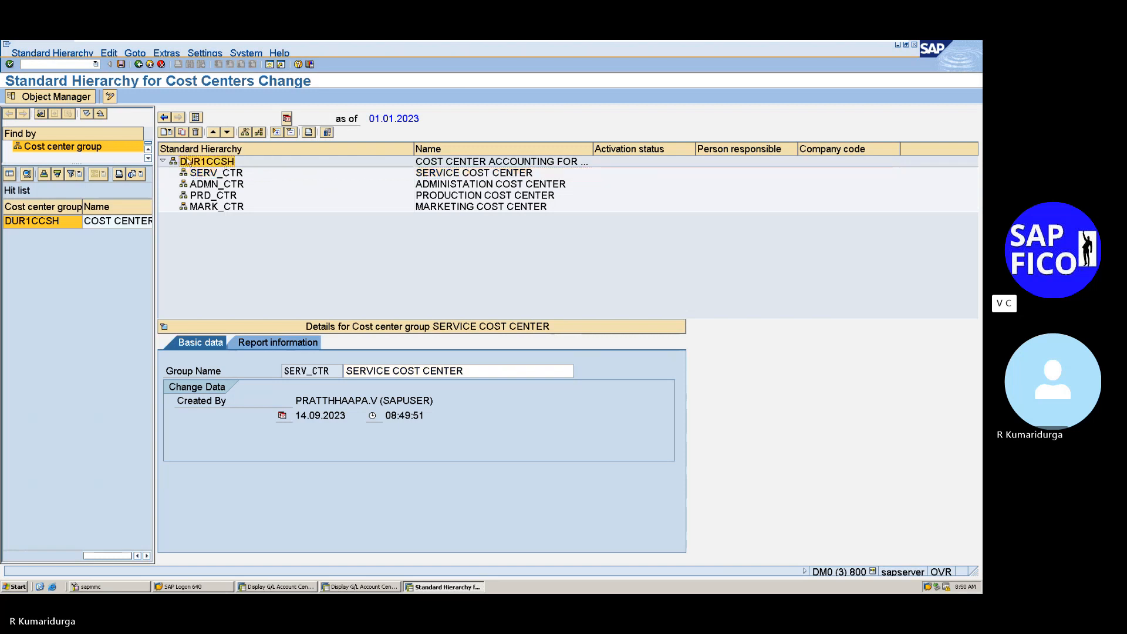